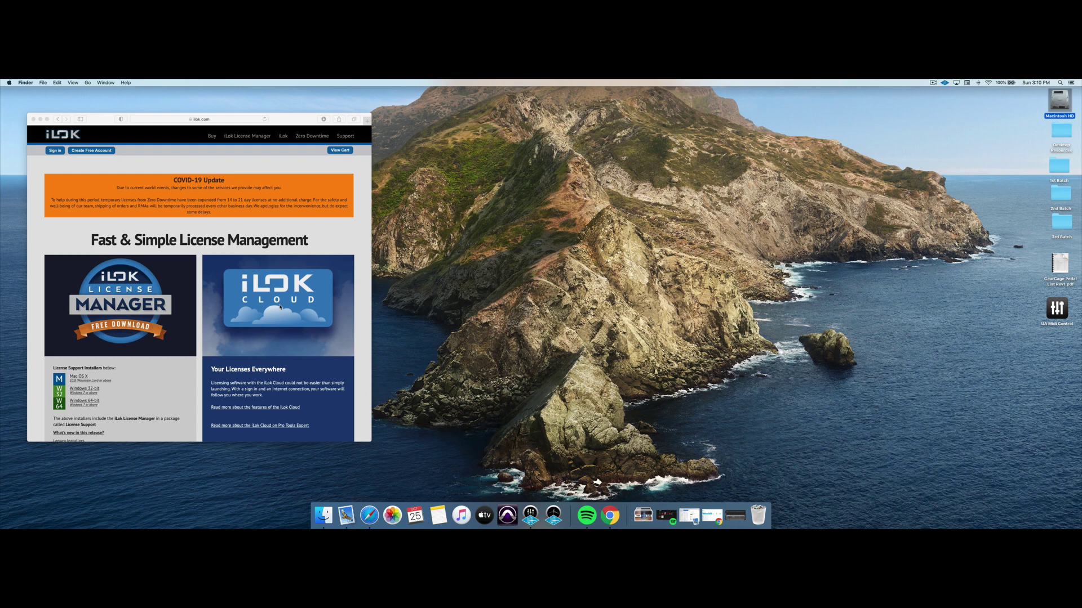
# Bring the Safari window showing the iLok.com home page to the front.
pyautogui.click(95, 153)
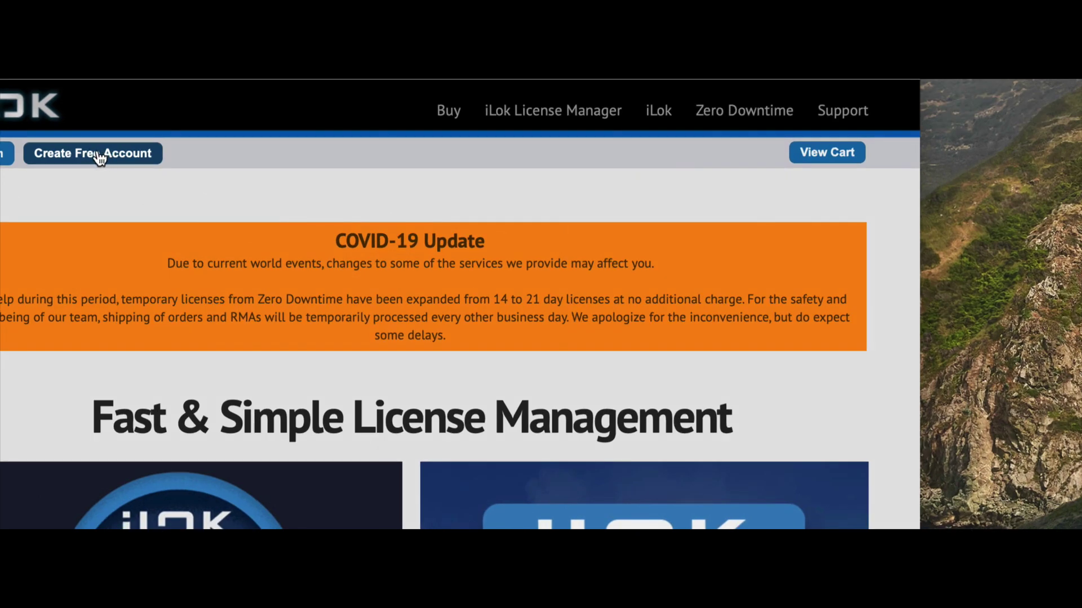
# Open the free account form and enter the user ID, first name, last name and company name.
pyautogui.click(93, 153)
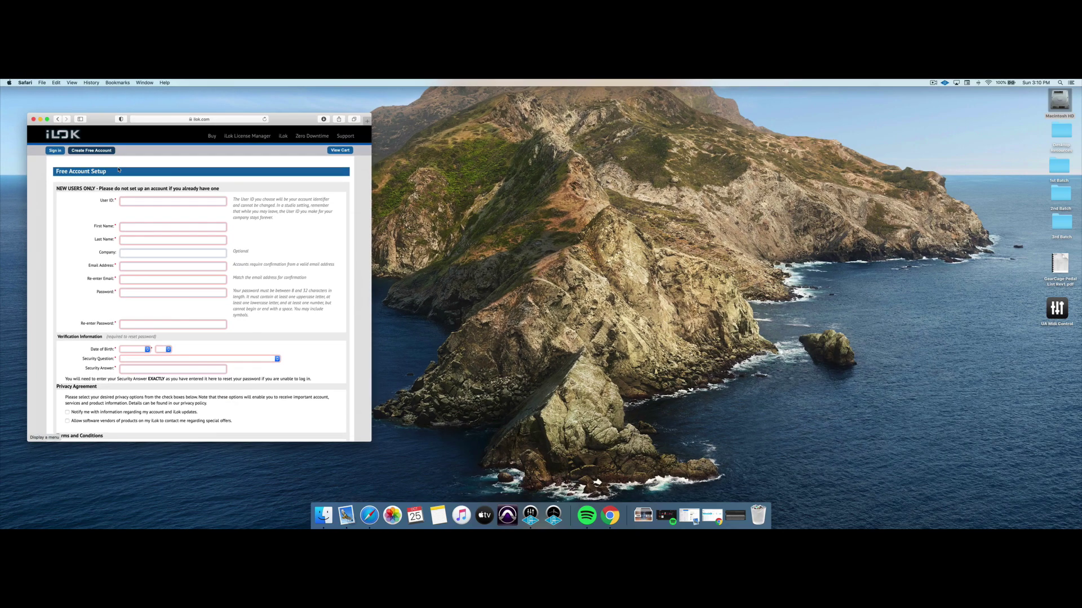
pyautogui.click(148, 203)
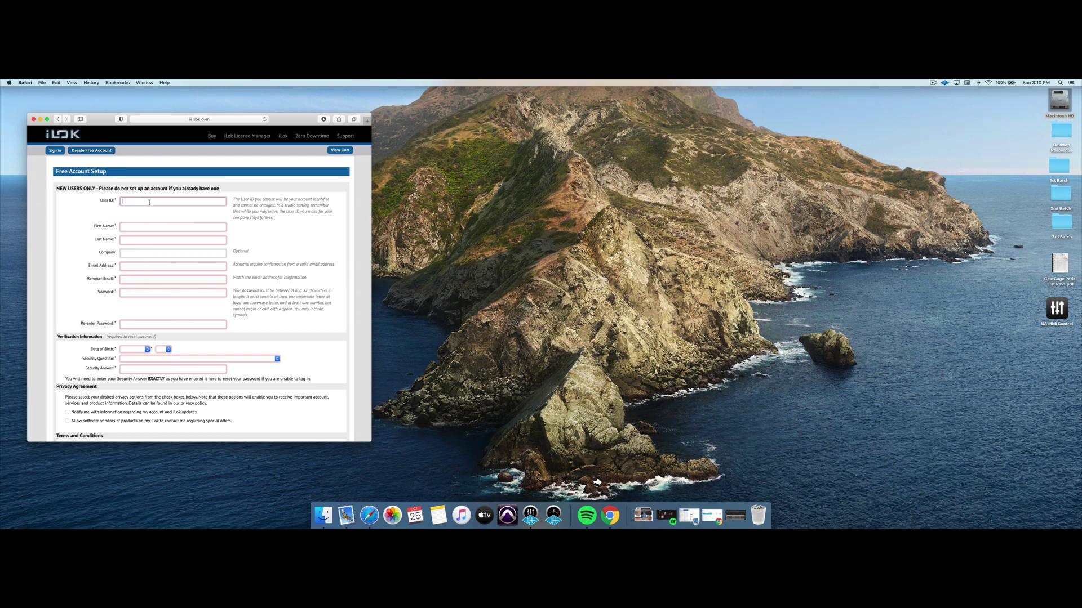
pyautogui.write('TheGearCage')
pyautogui.press('Tab')
pyautogui.press('Tab')
pyautogui.press('Tab')
pyautogui.write('The')
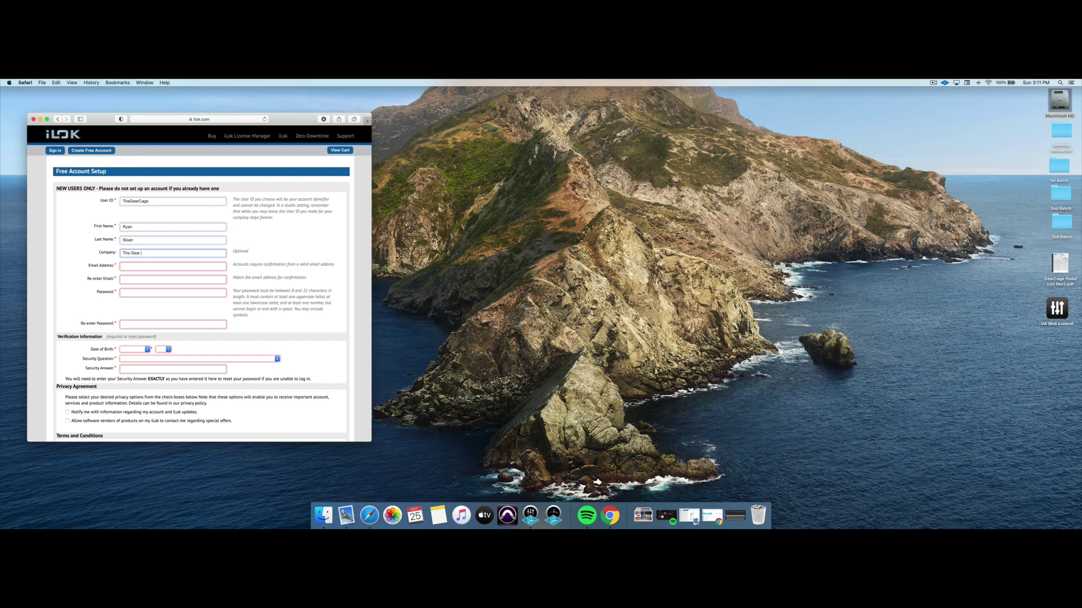
pyautogui.write(' Gear Cage')
# Enter the e-mail address and its confirmation, then the password and its confirmation.
pyautogui.press('Tab')
pyautogui.write('R')
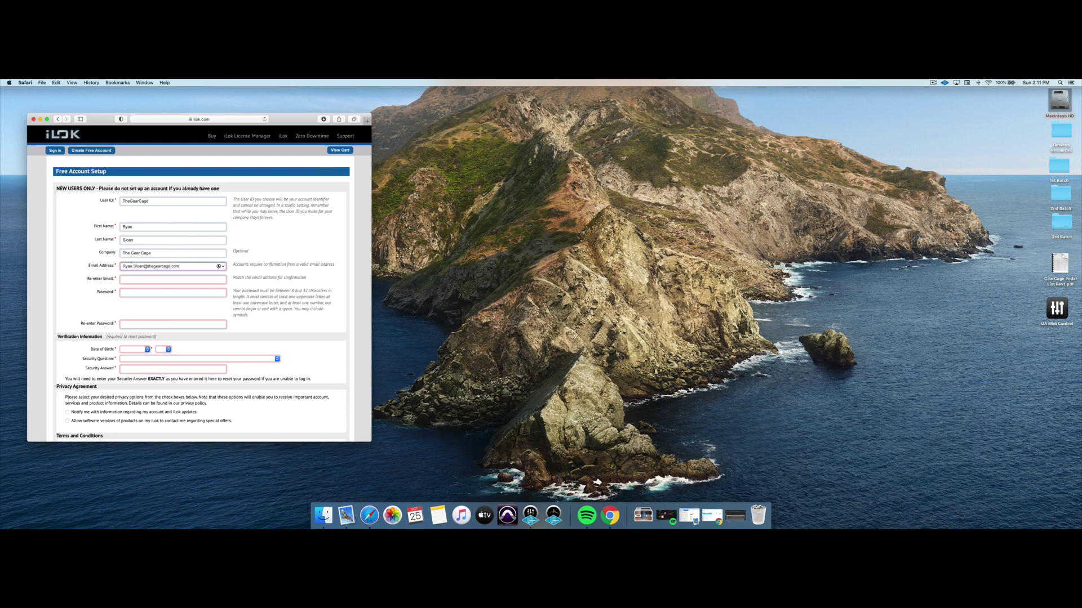
pyautogui.click(144, 280)
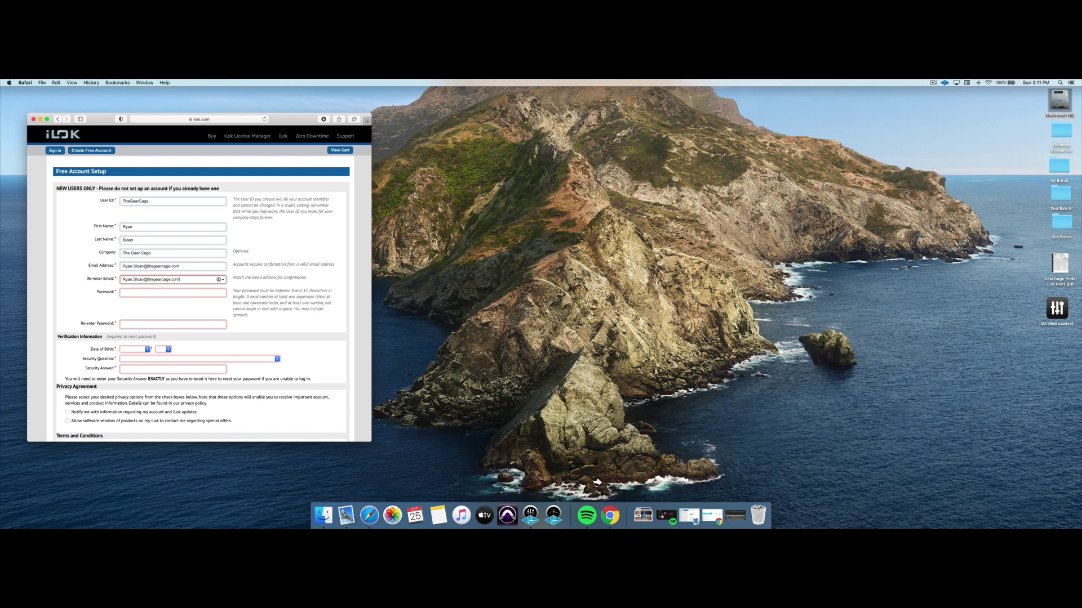
pyautogui.press('Tab')
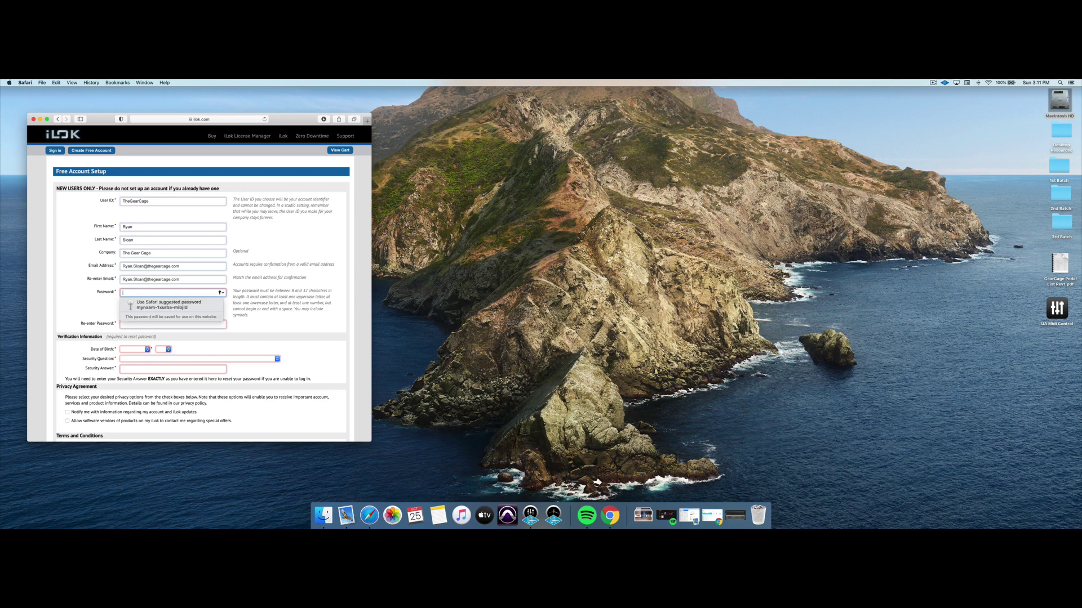
pyautogui.write('••')
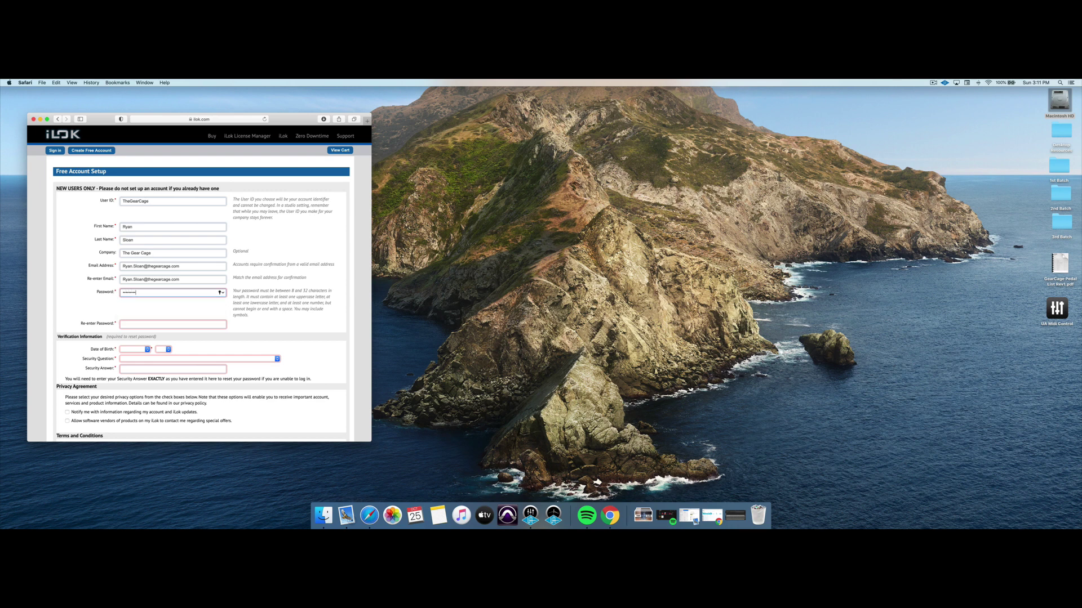
pyautogui.click(123, 324)
pyautogui.write('•••••')
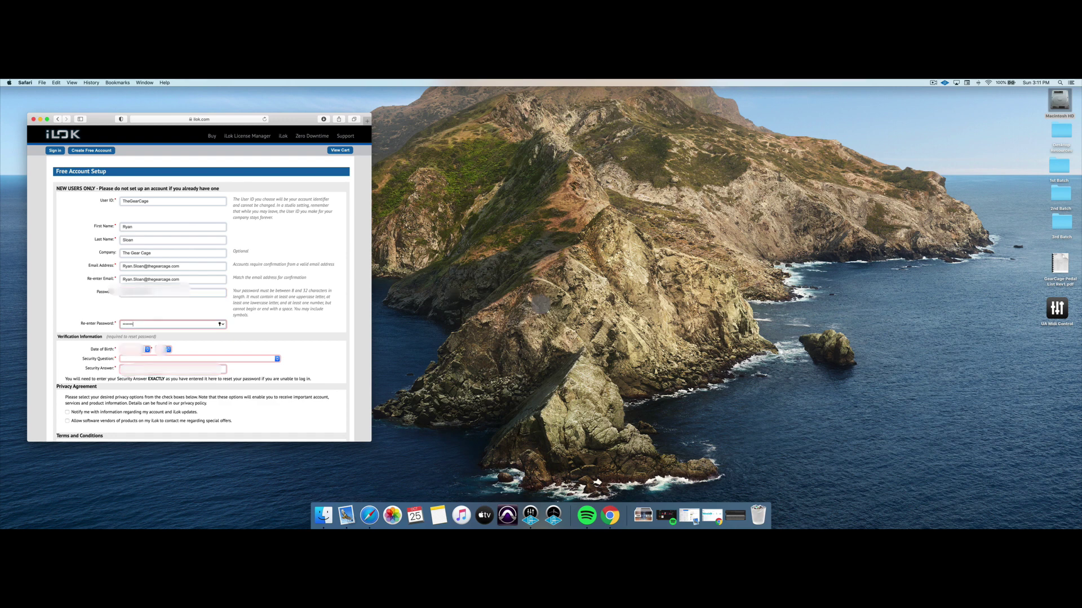
pyautogui.write('••')
# Set the birth month to May, pick the day, and choose the elementary school security question.
pyautogui.scroll(-3, 183, 357)
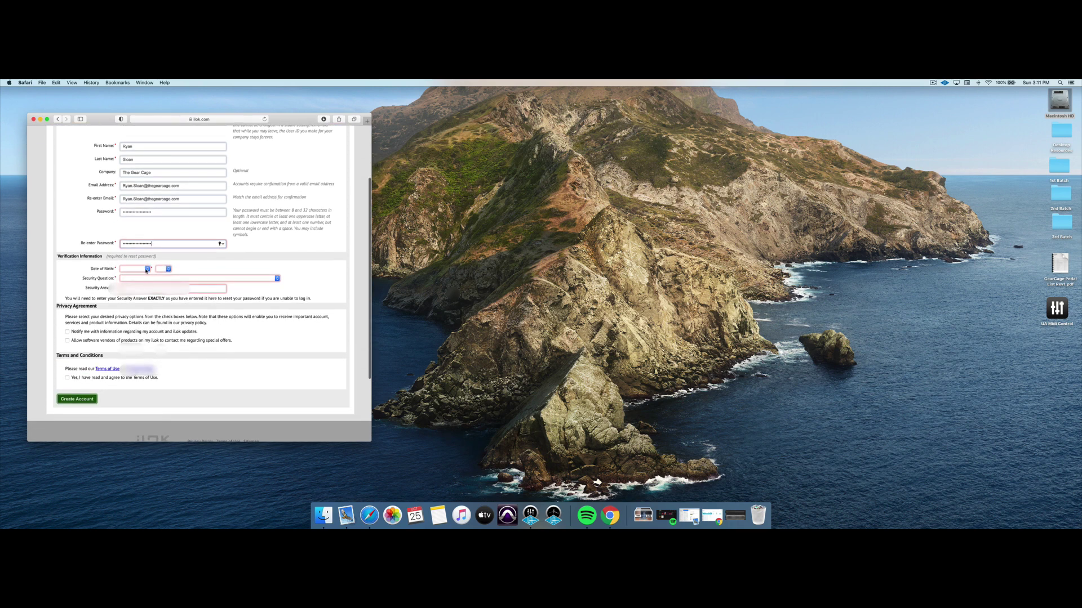
pyautogui.click(145, 269)
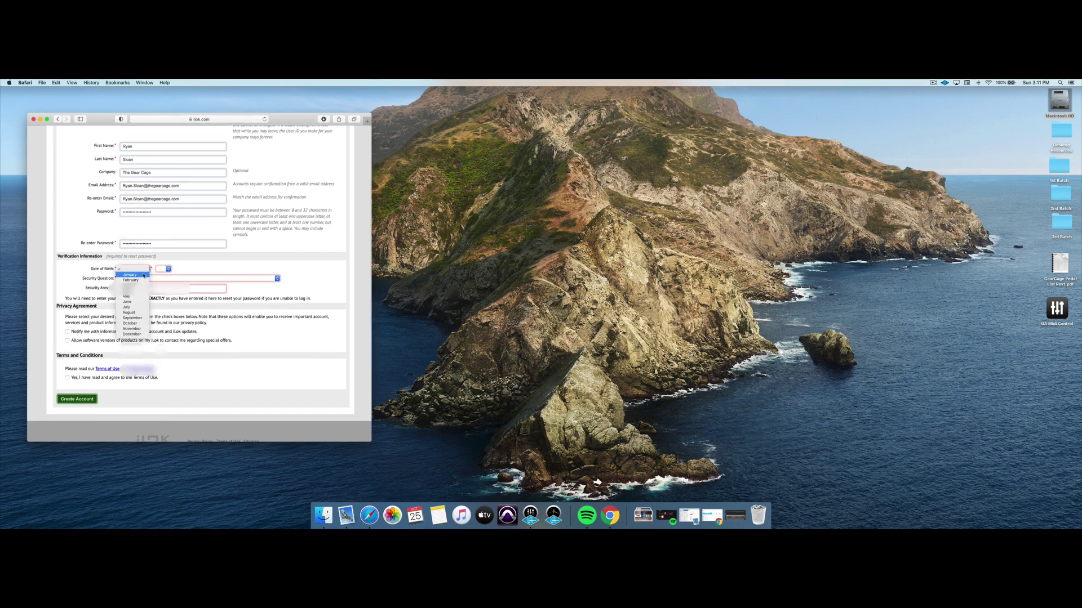
pyautogui.click(141, 297)
pyautogui.click(163, 268)
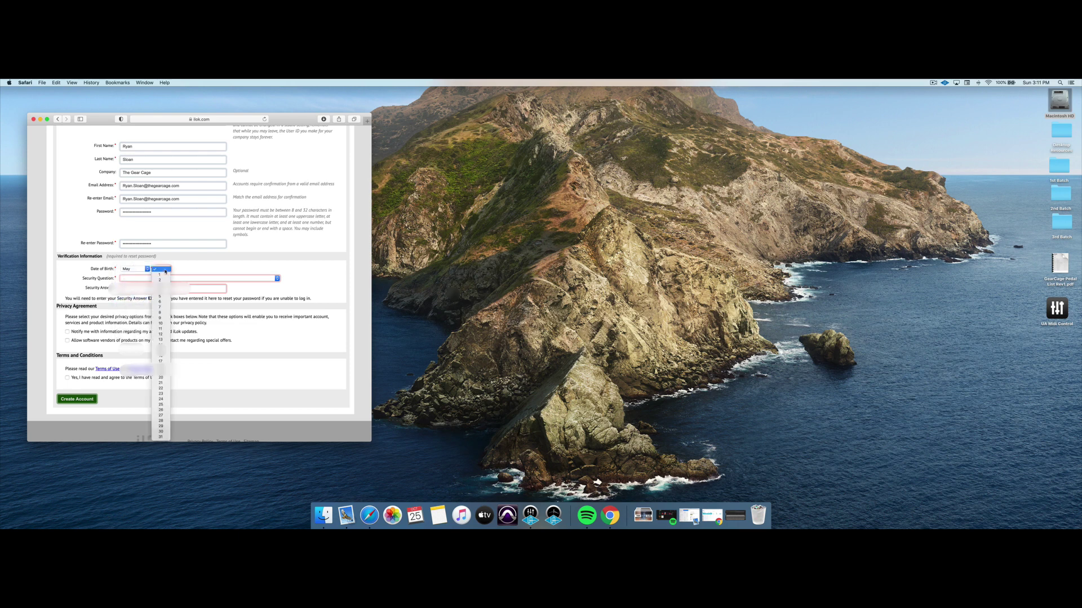
pyautogui.click(160, 328)
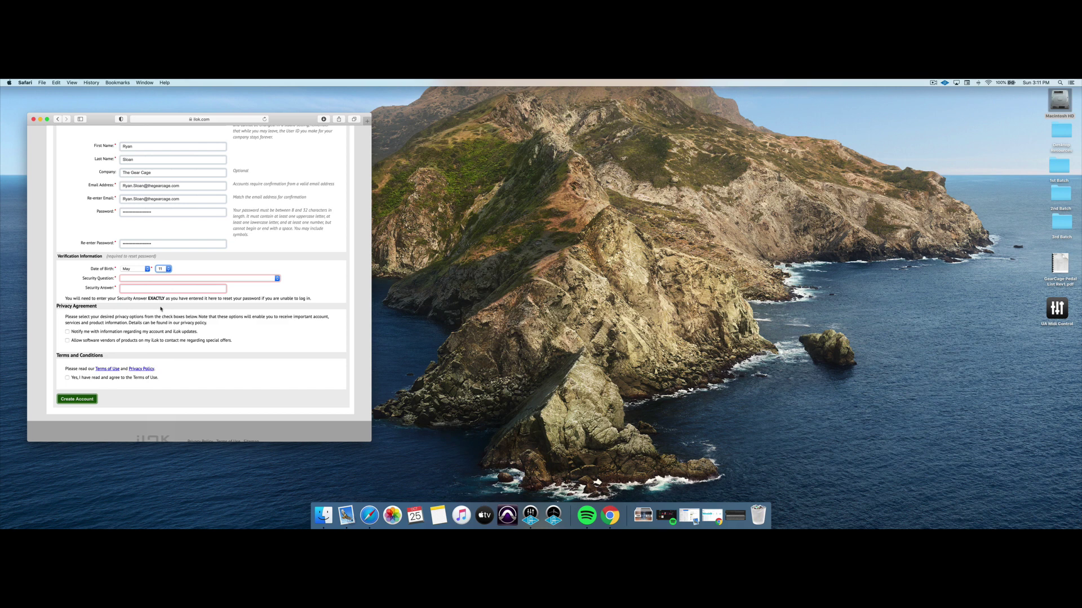
pyautogui.click(175, 279)
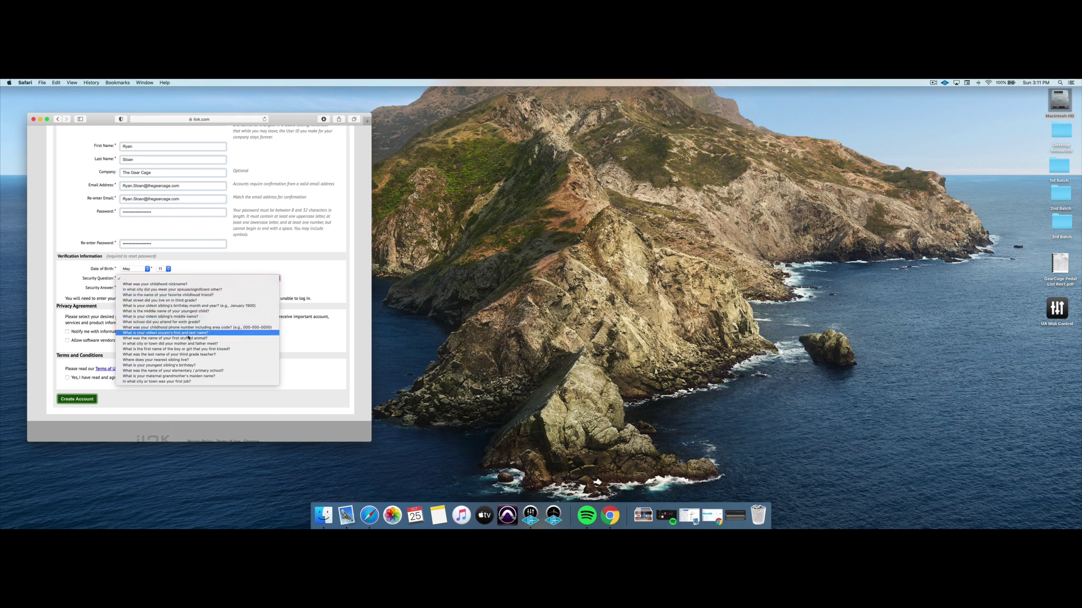
pyautogui.click(188, 370)
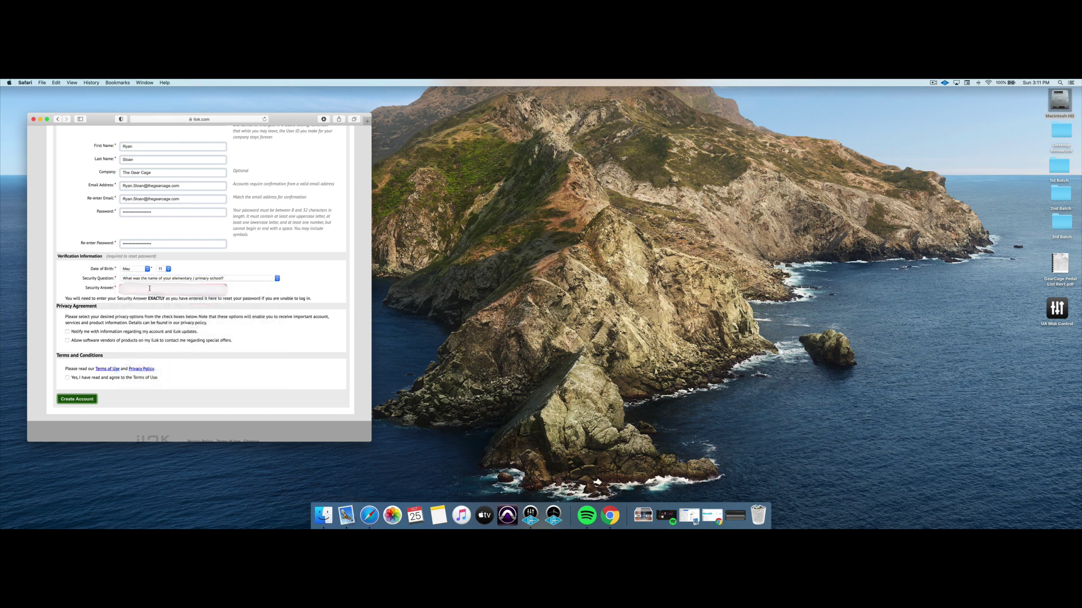
# Type the security answer and agree to the Terms of Use.
pyautogui.write('e')
pyautogui.scroll(-3, 150, 305)
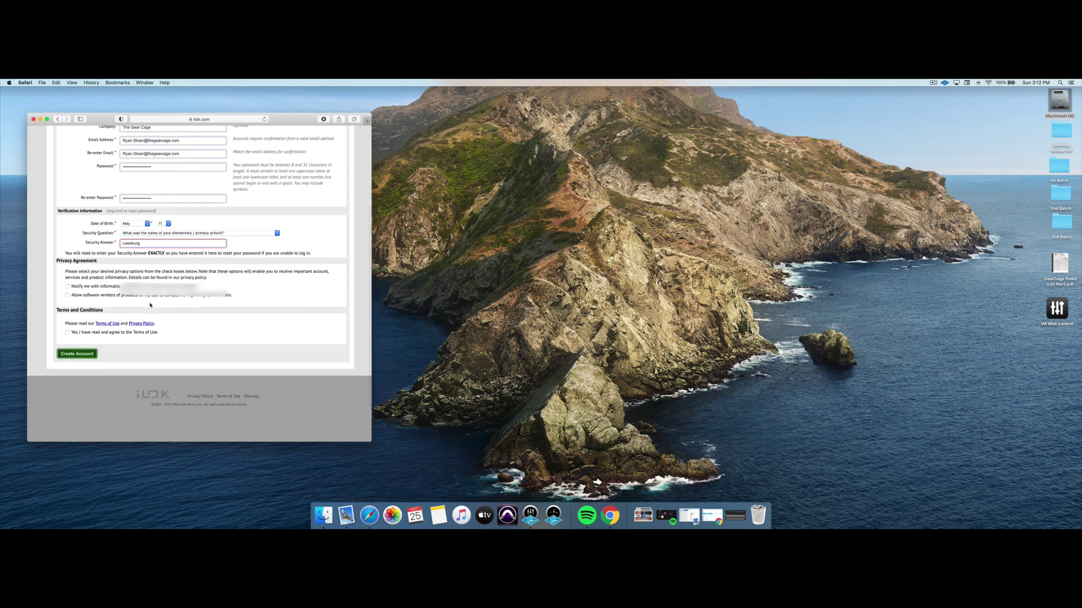
pyautogui.scroll(-2, 151, 304)
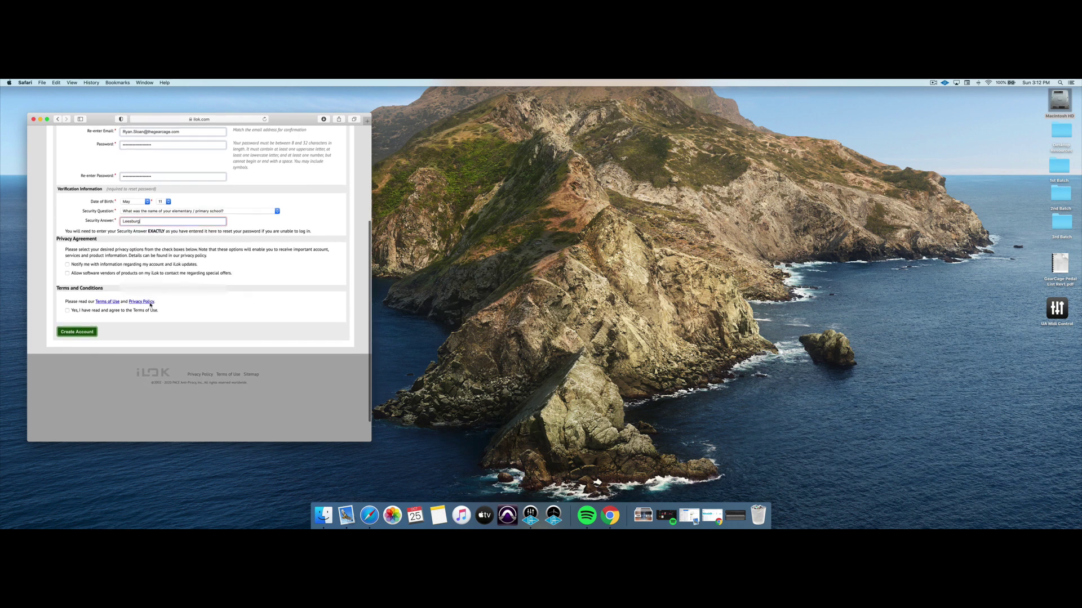
pyautogui.click(66, 262)
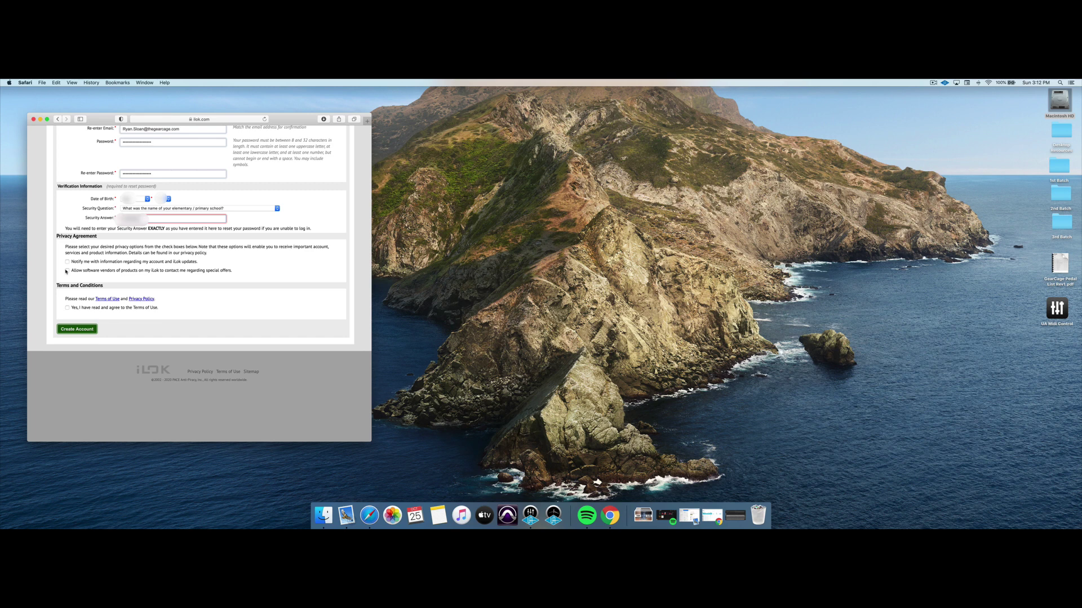
pyautogui.click(67, 308)
pyautogui.scroll(5, 101, 310)
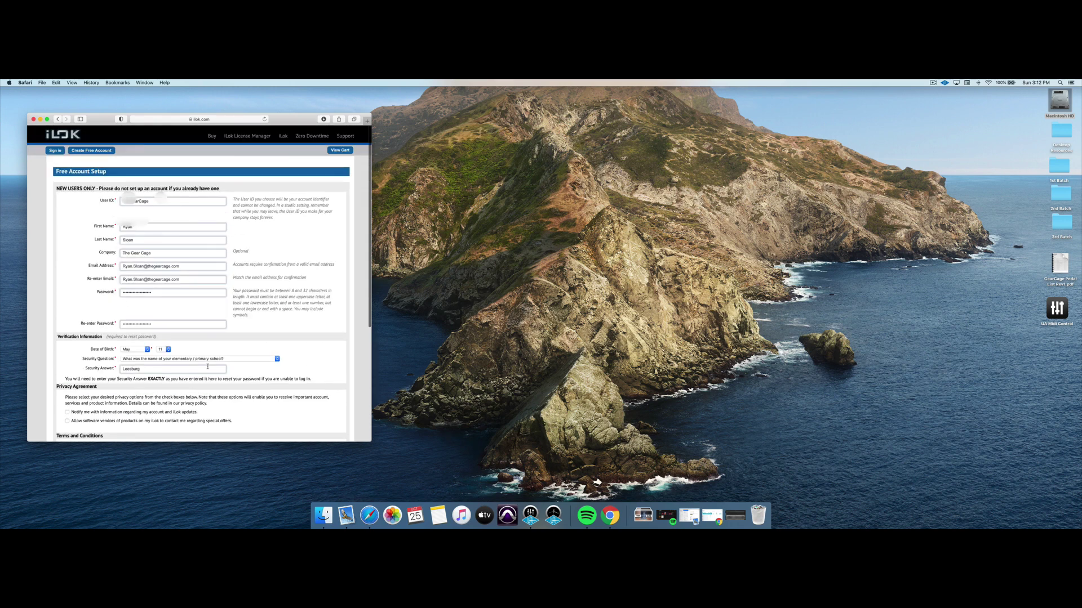
pyautogui.scroll(-1, 112, 428)
pyautogui.scroll(-10, 115, 428)
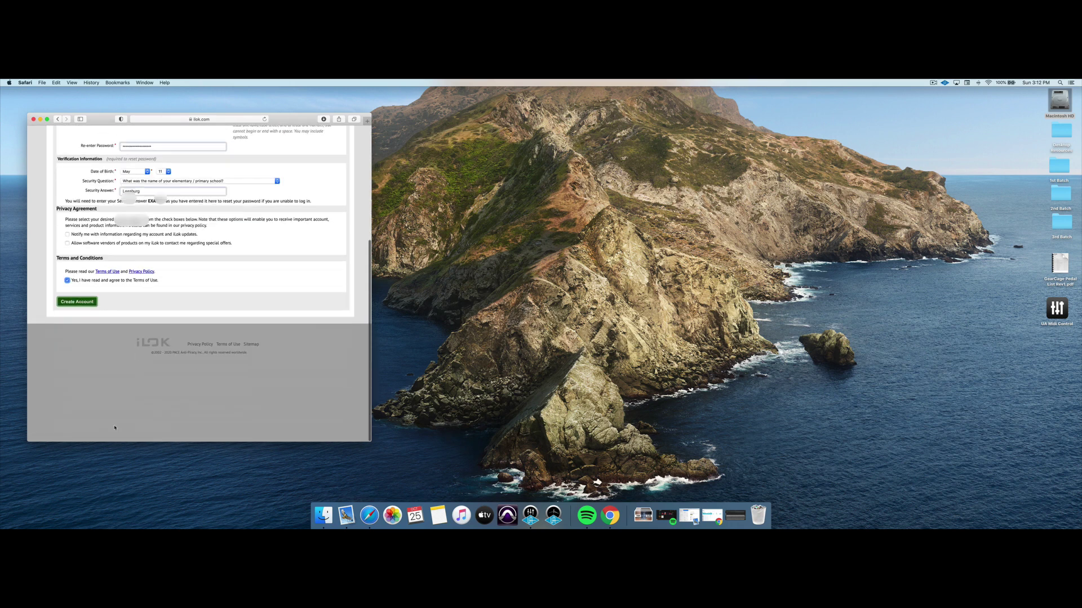
# Submit the new account registration, continue, and dismiss the browser password prompts.
pyautogui.click(87, 302)
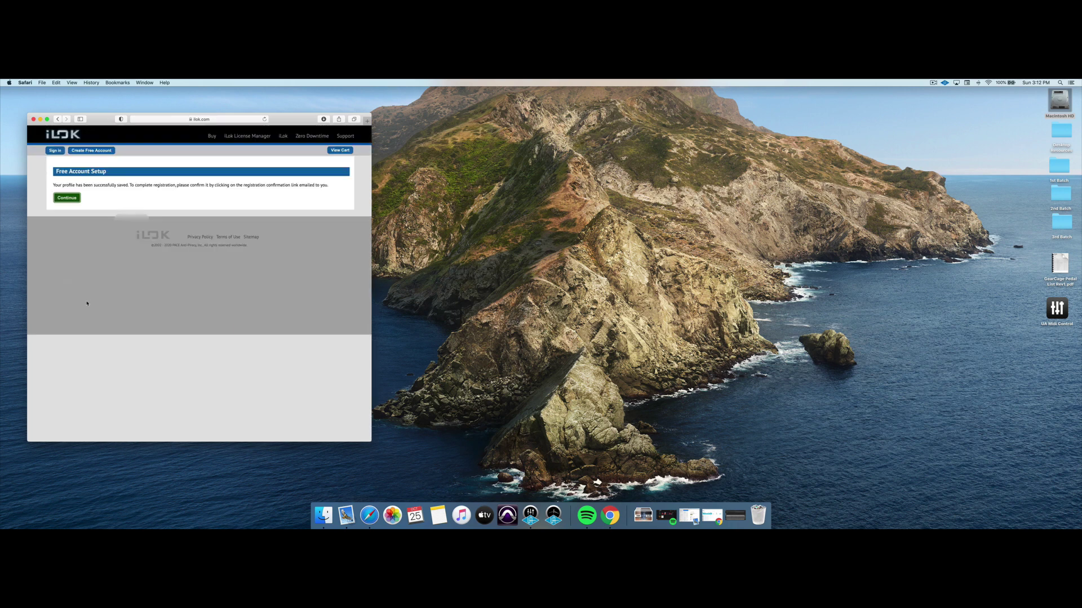
pyautogui.click(68, 198)
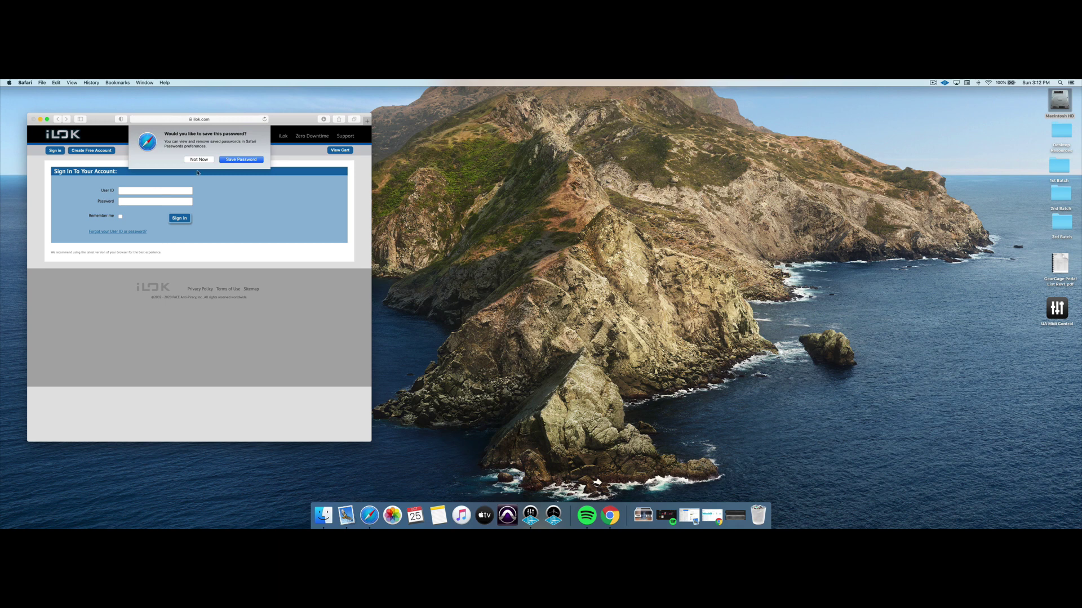
pyautogui.click(203, 161)
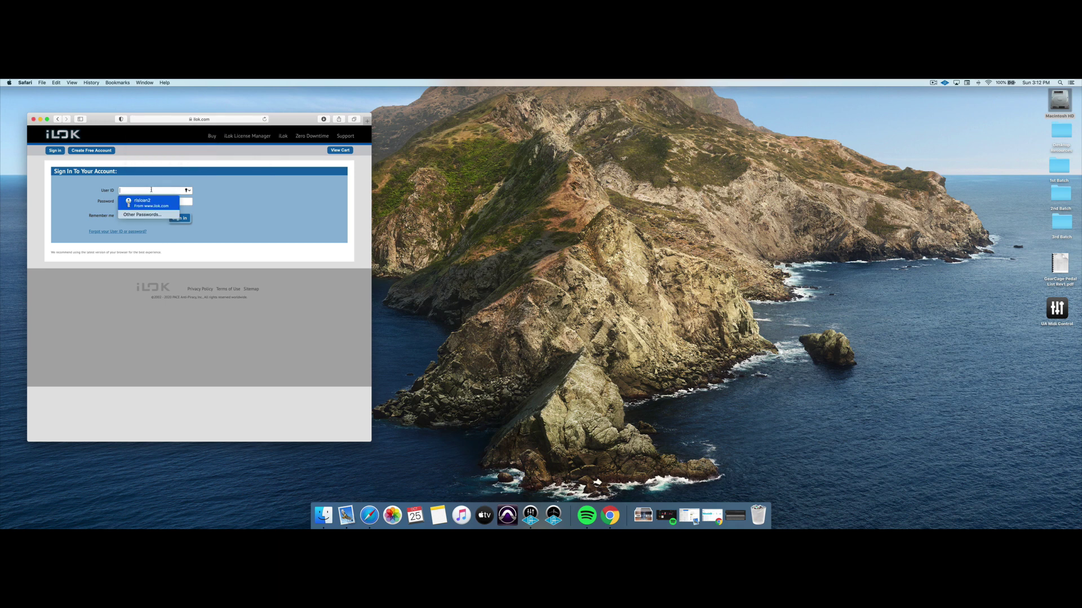
pyautogui.click(210, 217)
# Sign in with the new account's user ID and password, saving the password in Safari.
pyautogui.click(144, 191)
pyautogui.write('Th')
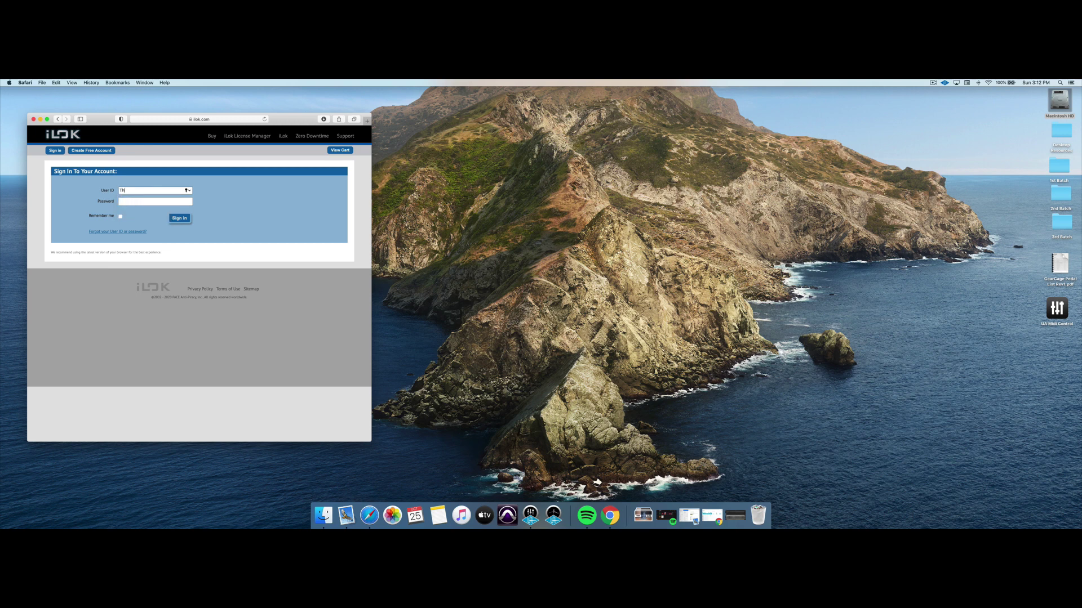
pyautogui.write('eGearCage')
pyautogui.press('Tab')
pyautogui.click(177, 218)
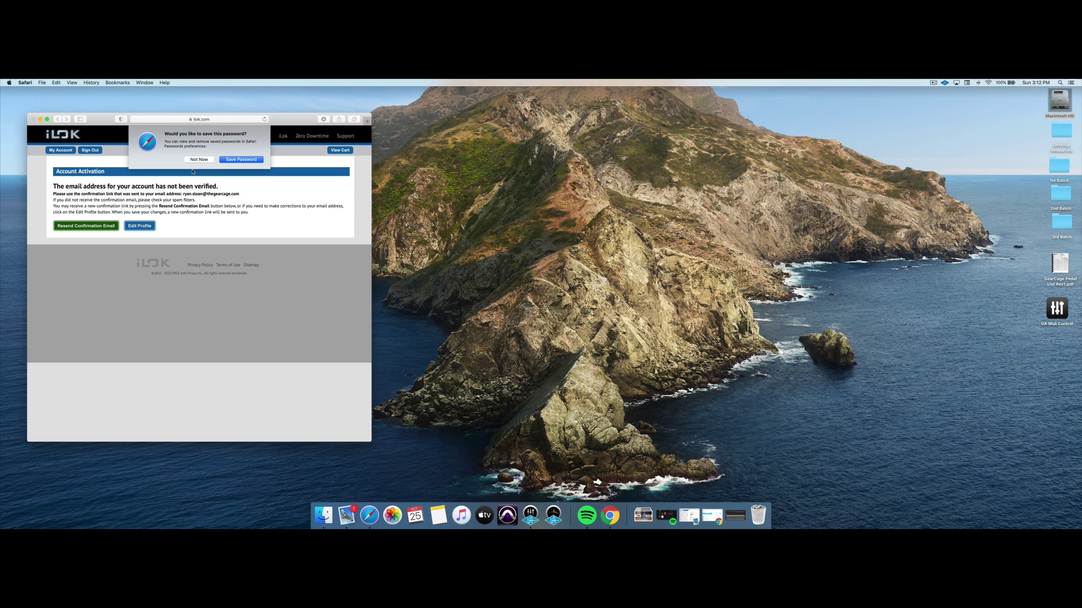
pyautogui.click(229, 161)
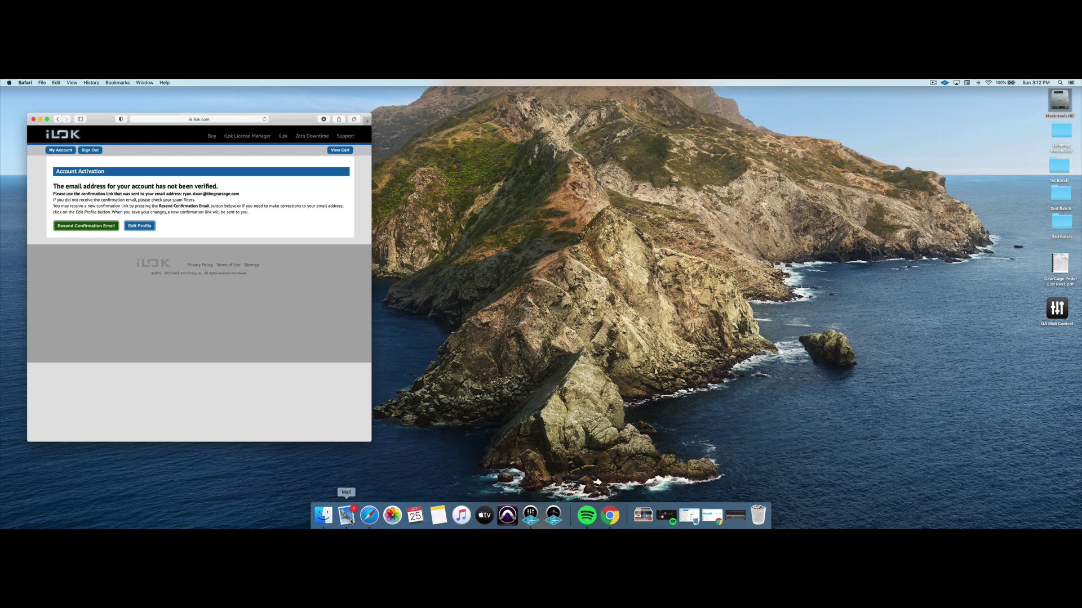
# Open the iLok activation email in Mail and follow its verification link.
pyautogui.click(347, 516)
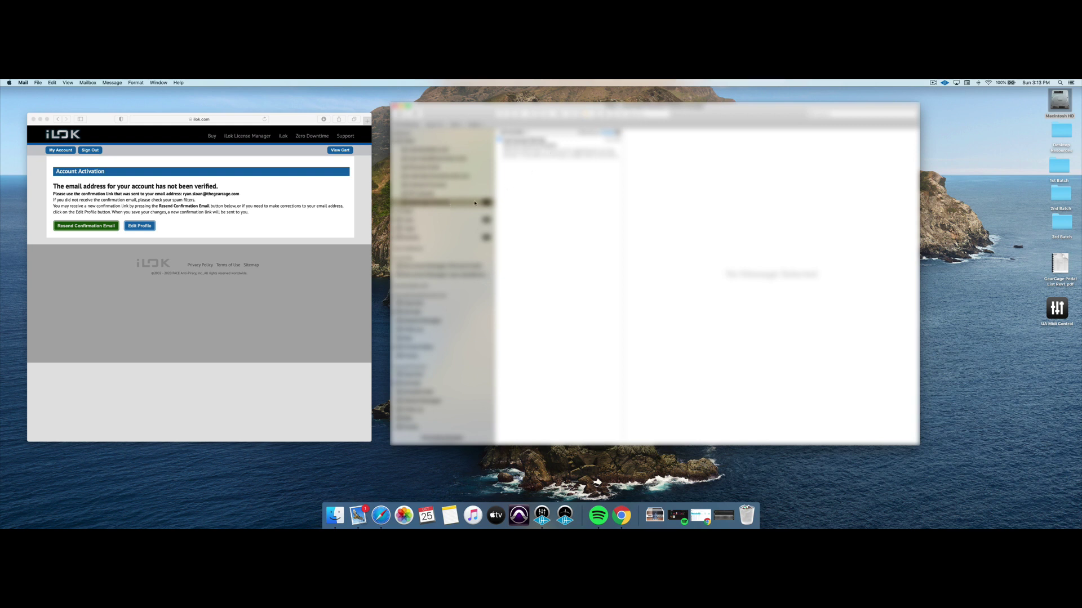
pyautogui.click(538, 154)
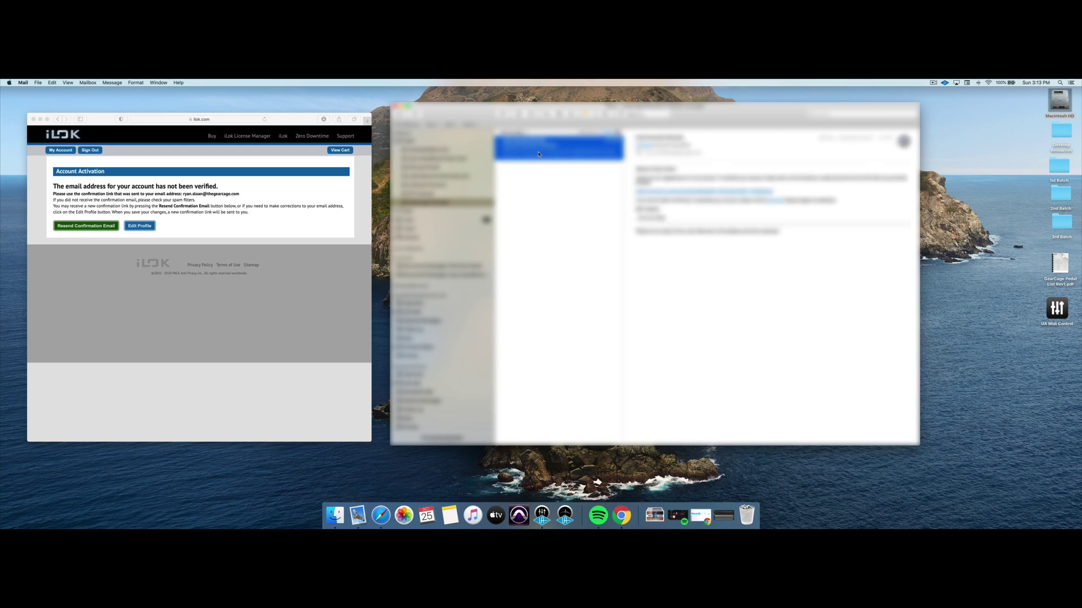
pyautogui.click(648, 192)
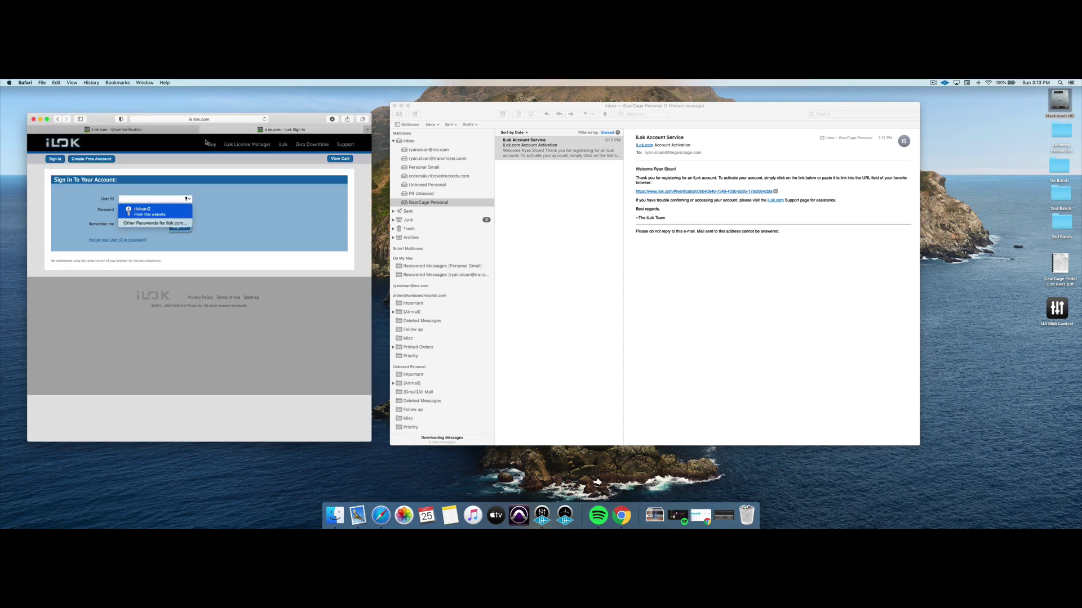
# Sign in on iLok.com with the saved account credentials and continue to the home page.
pyautogui.click(164, 199)
pyautogui.write('TheGearCage')
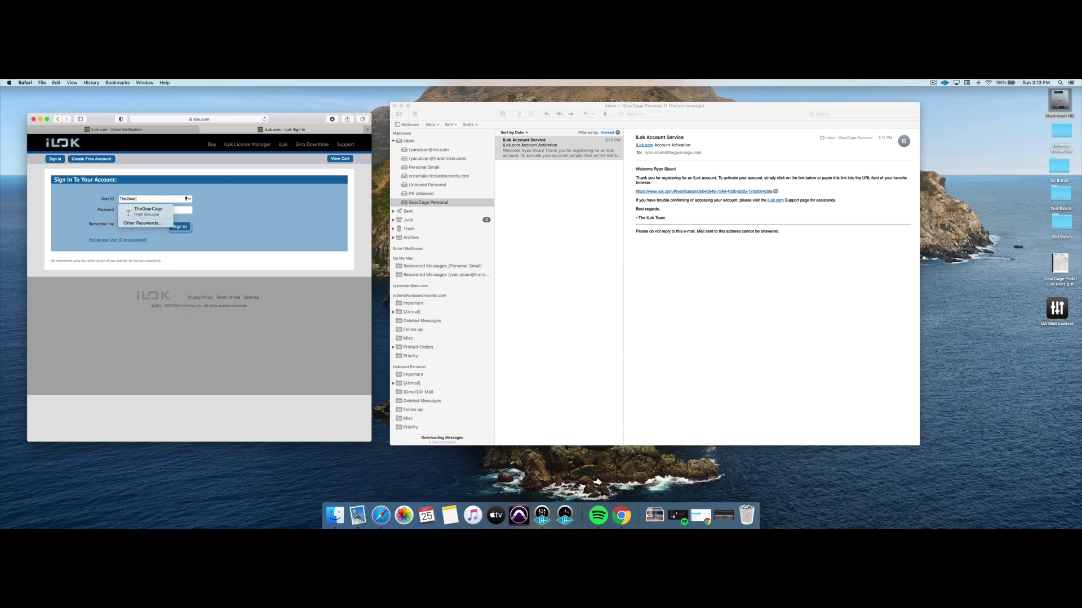
pyautogui.click(147, 214)
pyautogui.write('•••••')
pyautogui.press('Return')
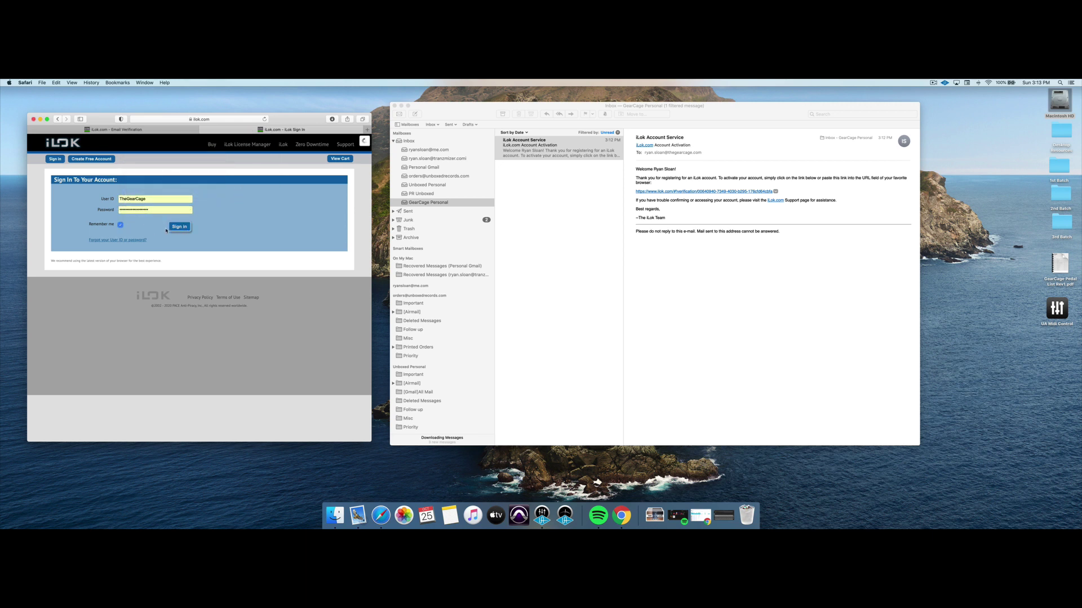
pyautogui.press('Return')
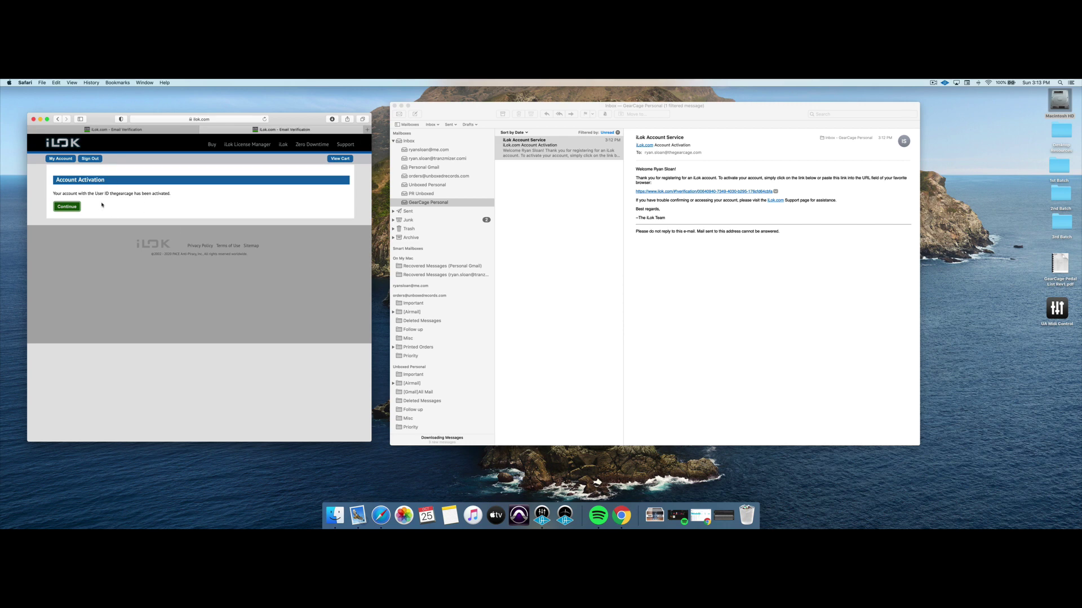
pyautogui.click(67, 206)
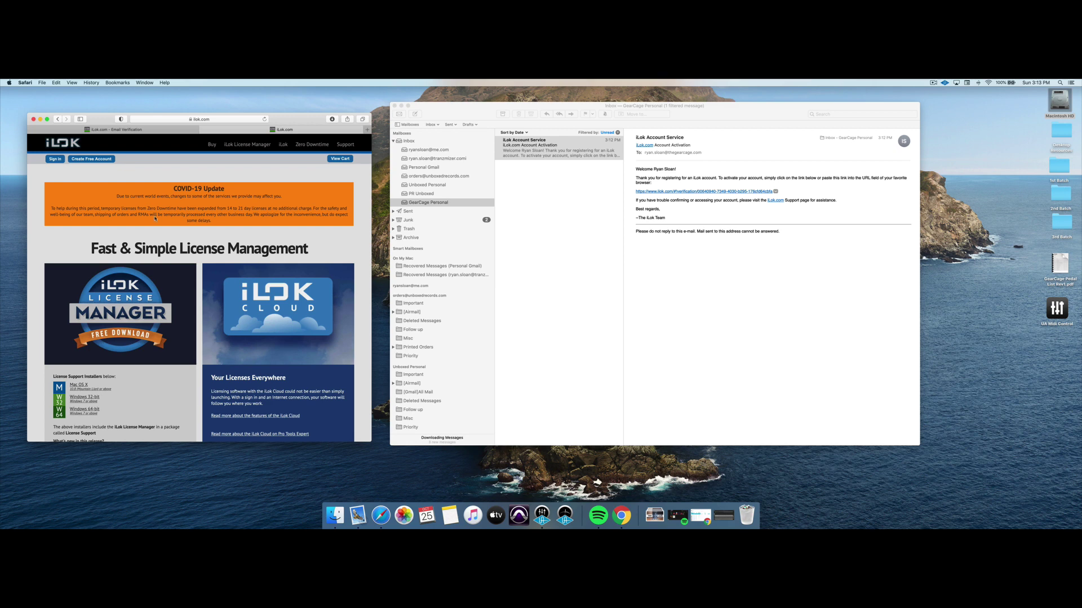
# Download the Mac OS X License Support installer and open its disk image from Downloads.
pyautogui.scroll(-4, 146, 231)
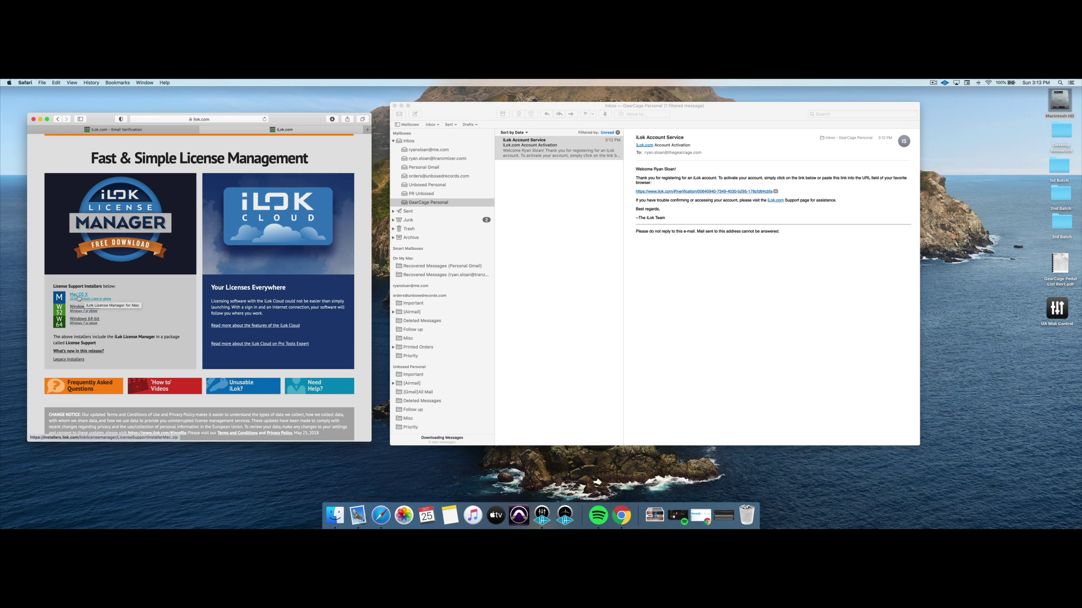
pyautogui.click(79, 295)
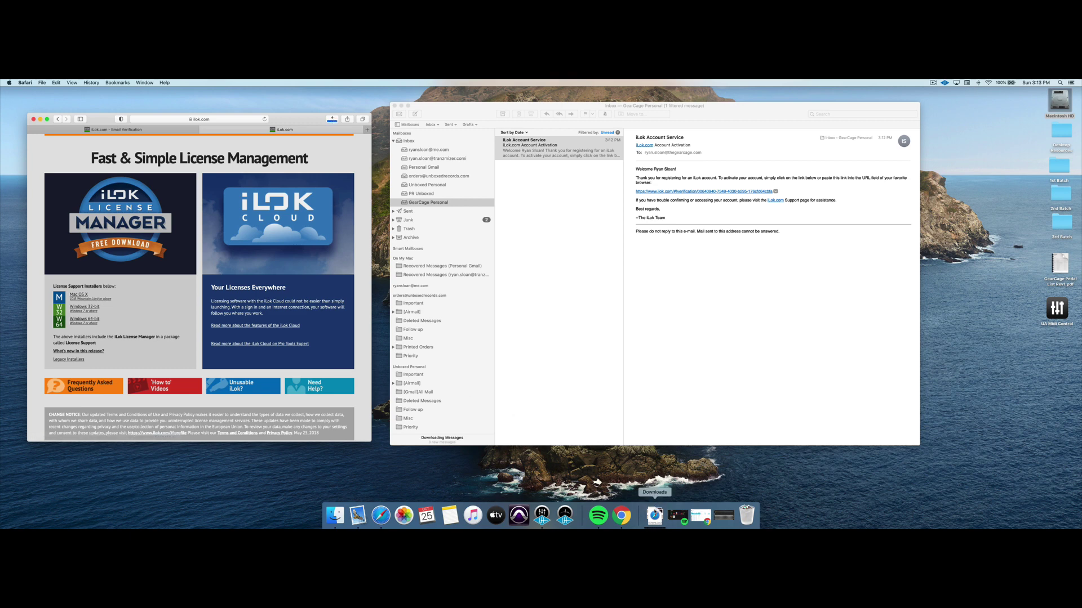
pyautogui.click(654, 515)
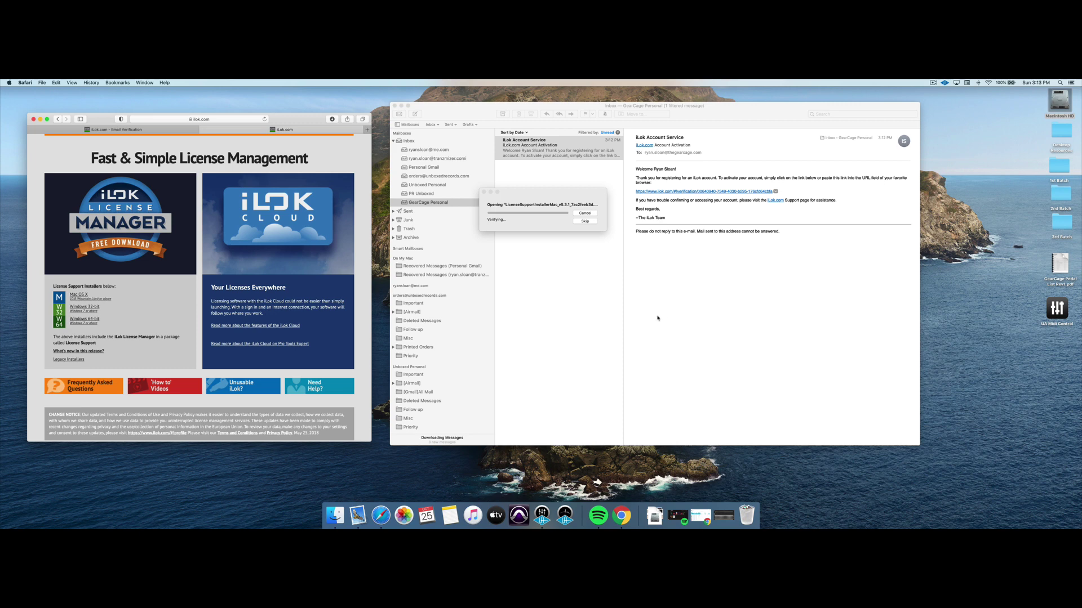
pyautogui.click(394, 106)
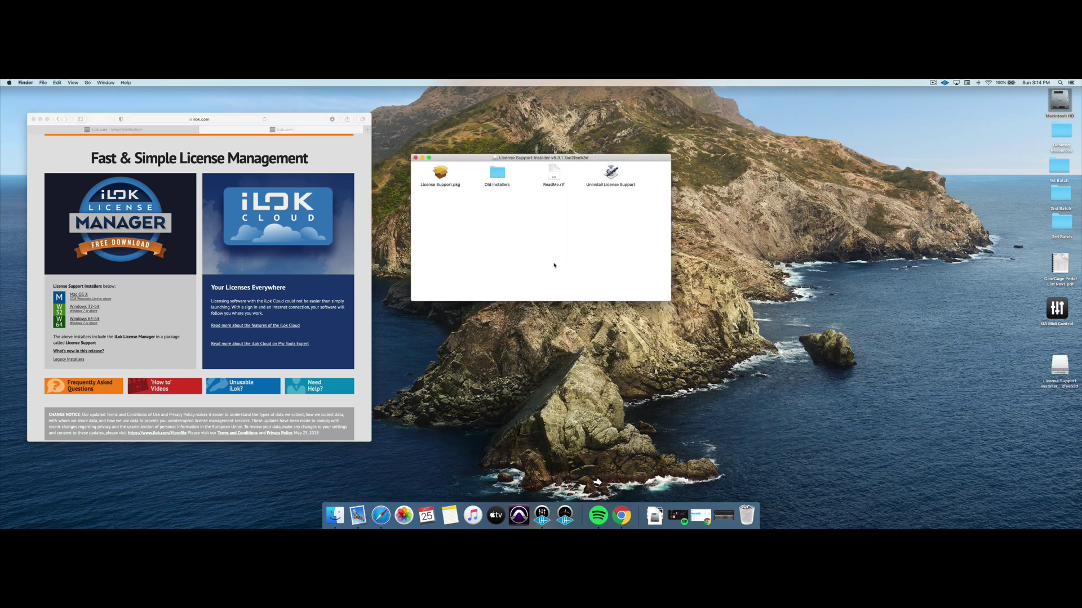
# Run License Support.pkg, accept the license, install with the admin password, then close the installer.
pyautogui.doubleClick(440, 173)
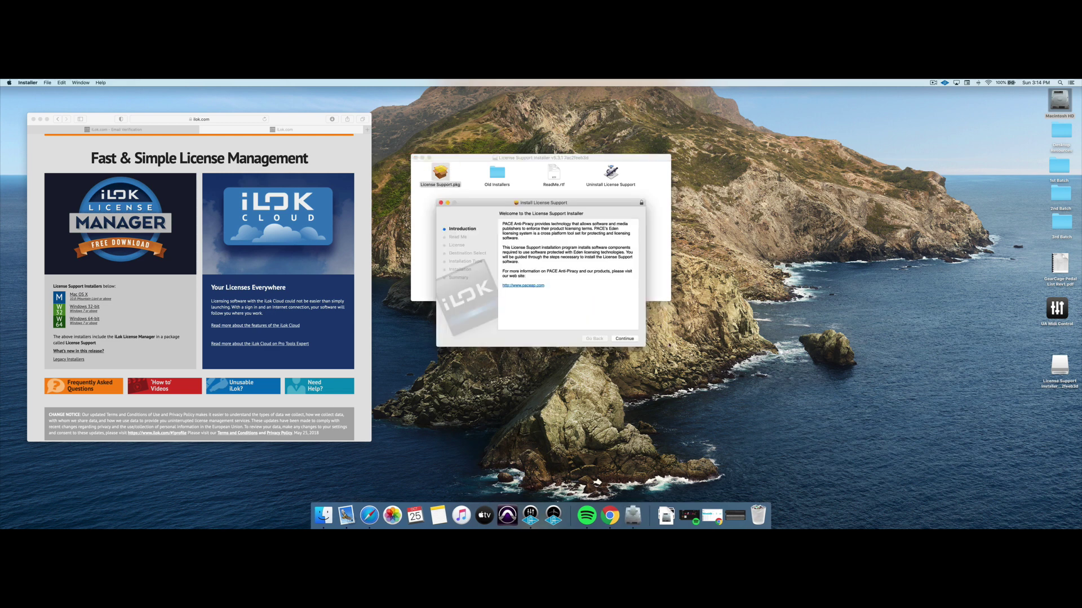
pyautogui.click(624, 339)
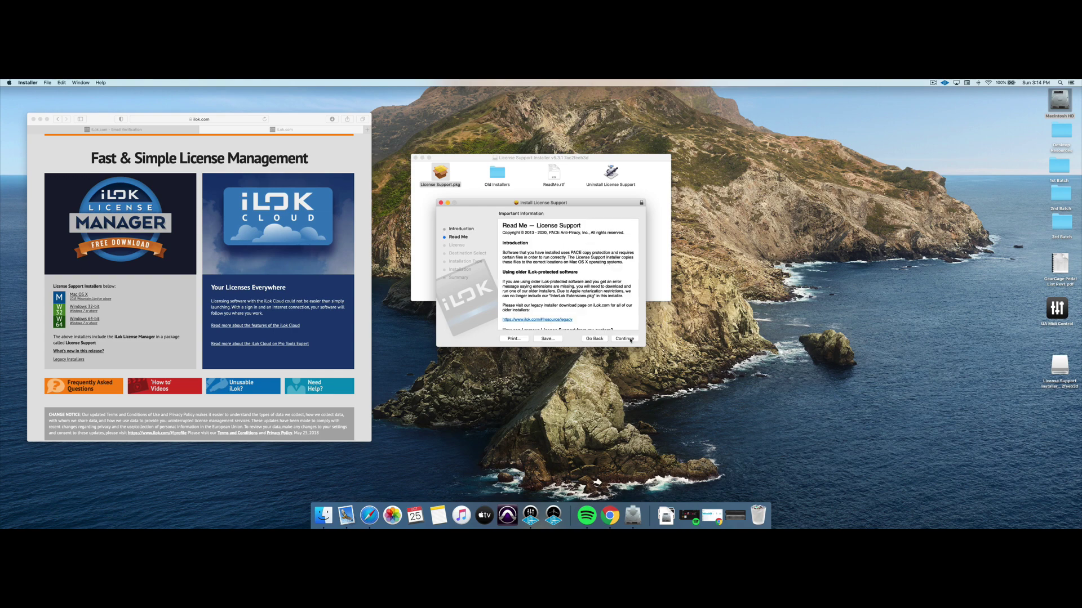
pyautogui.click(630, 340)
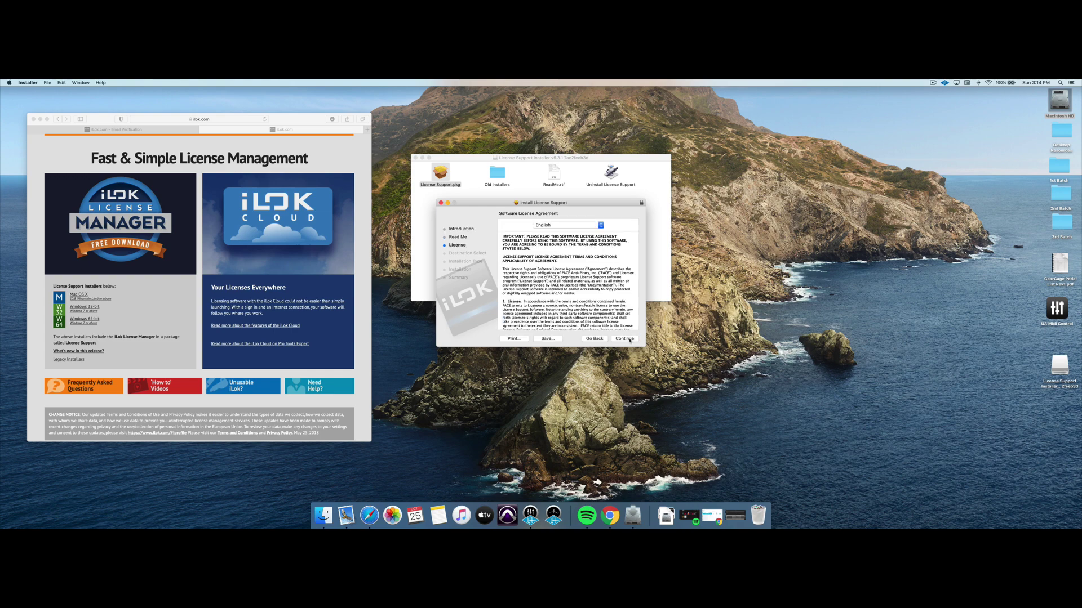
pyautogui.scroll(-20, 564, 299)
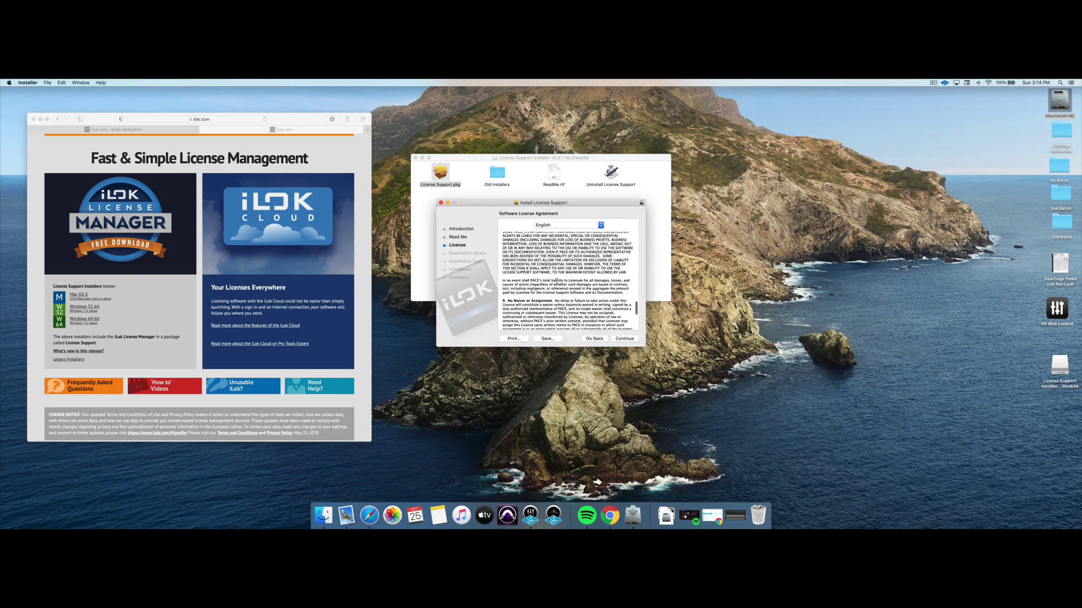
pyautogui.click(624, 338)
pyautogui.click(606, 259)
pyautogui.click(625, 339)
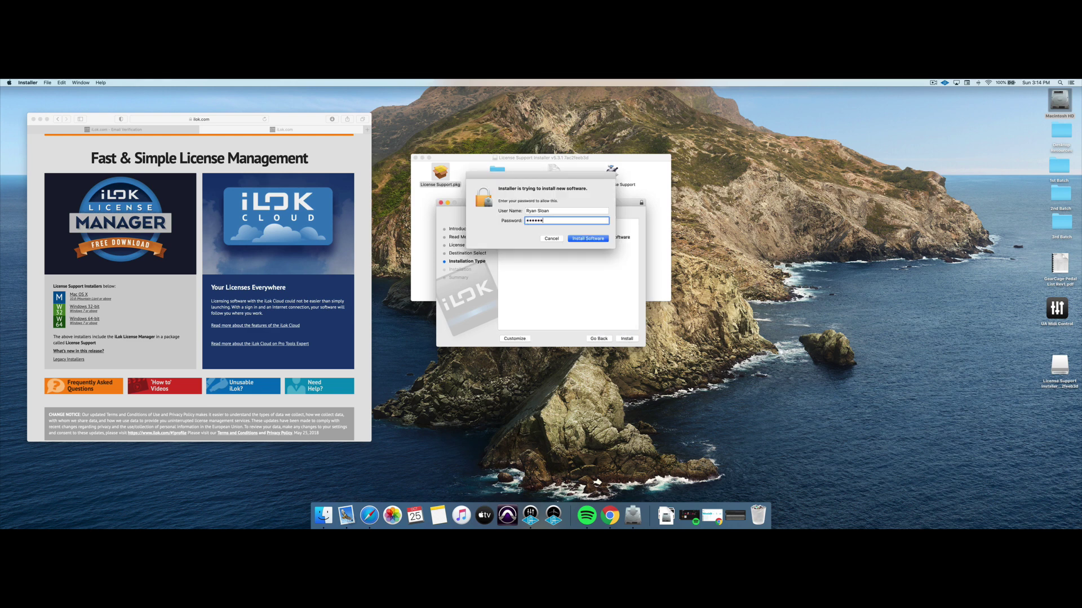
pyautogui.press('Return')
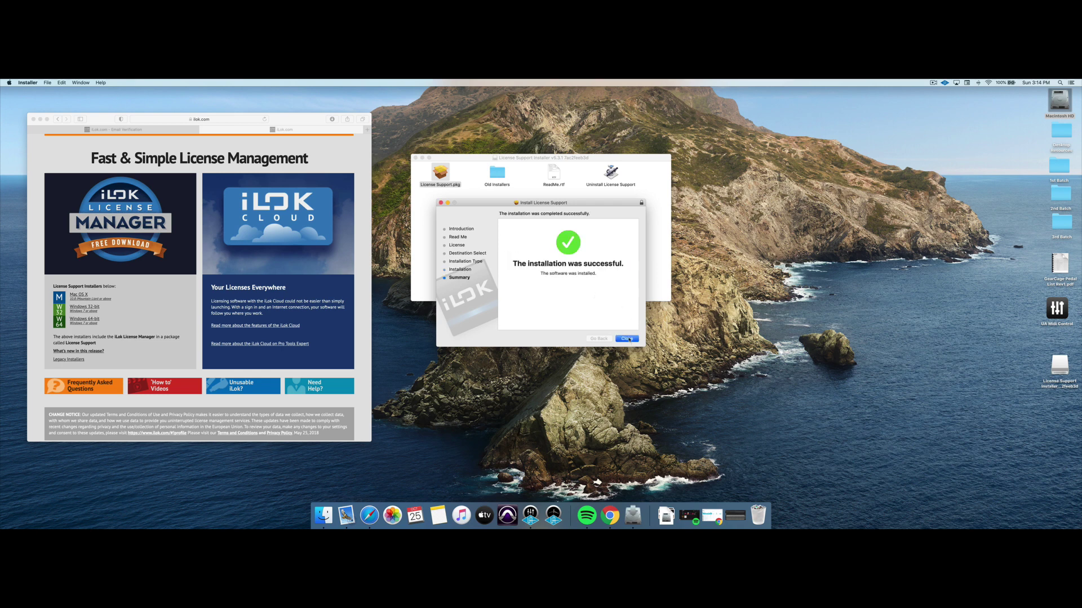
pyautogui.click(629, 339)
pyautogui.click(586, 243)
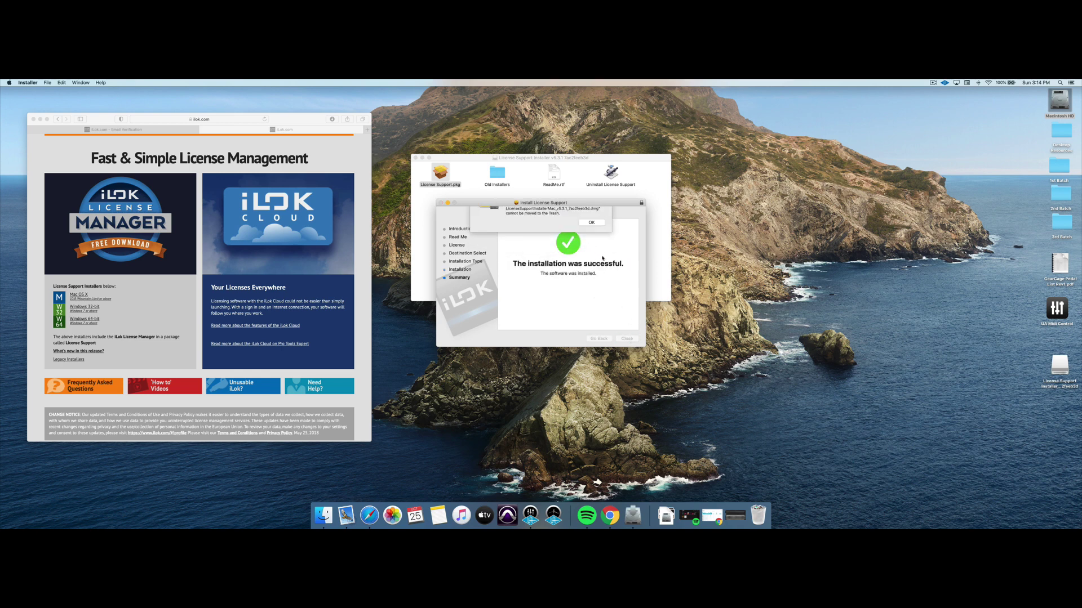
pyautogui.click(592, 246)
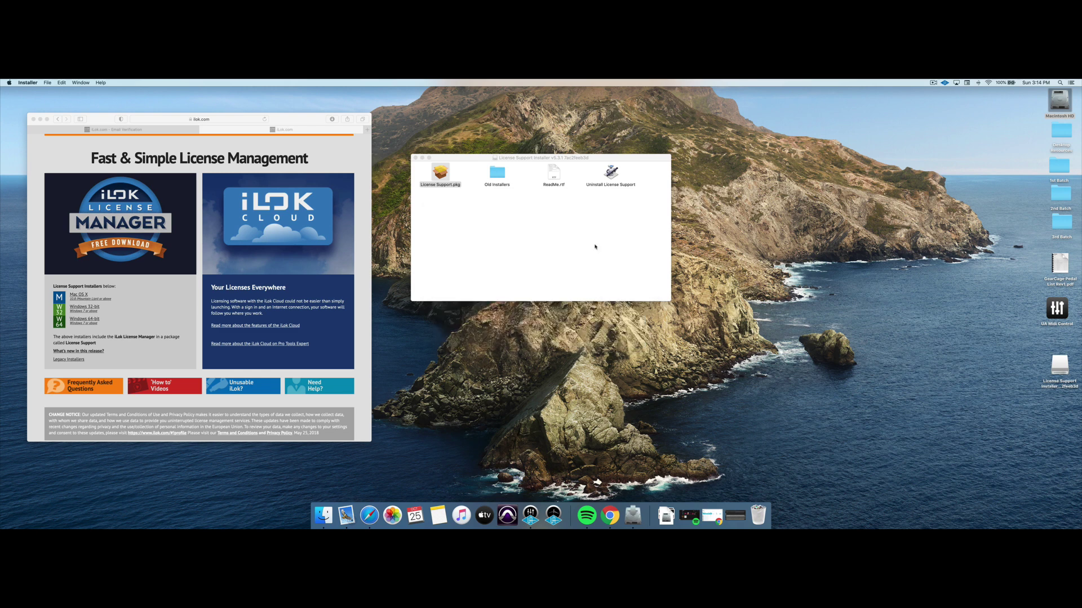
pyautogui.click(837, 369)
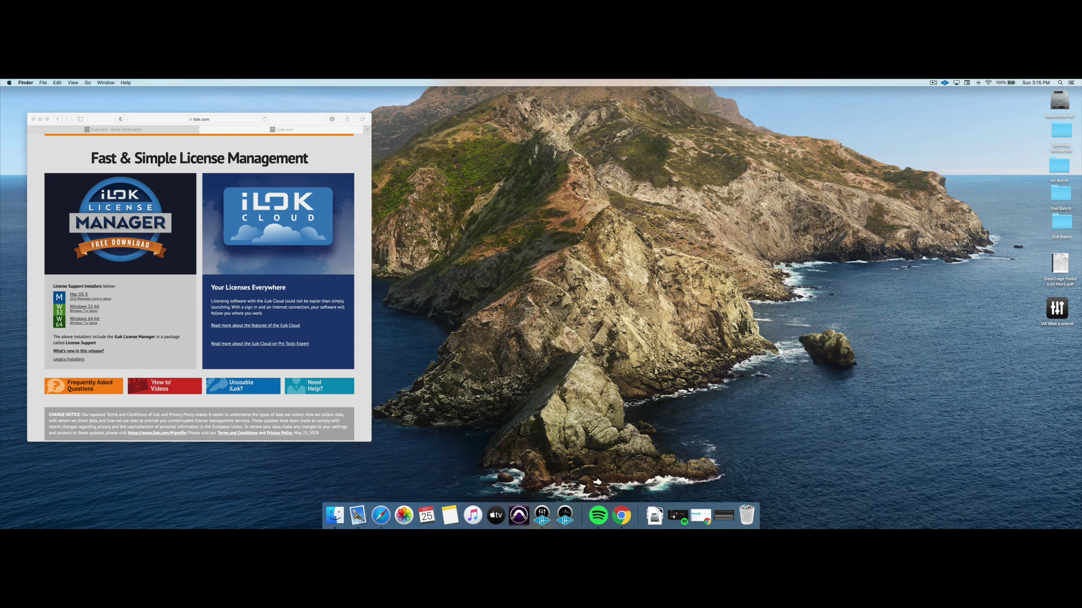
# Launch iLok License Manager via Spotlight by searching 'ilok'.
pyautogui.press('super+space')
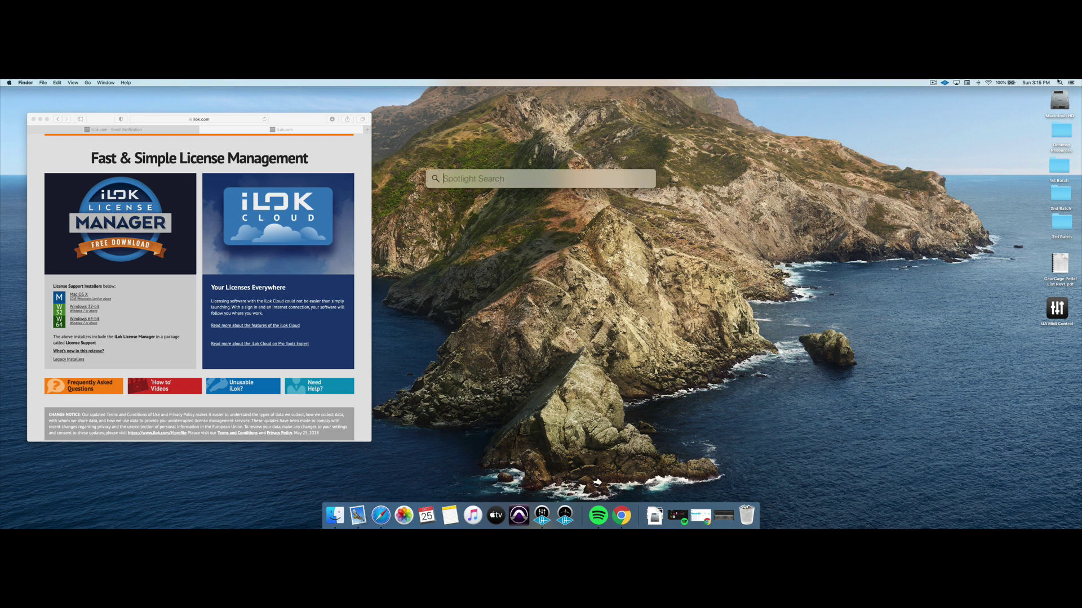
pyautogui.write('ilok')
pyautogui.press('Return')
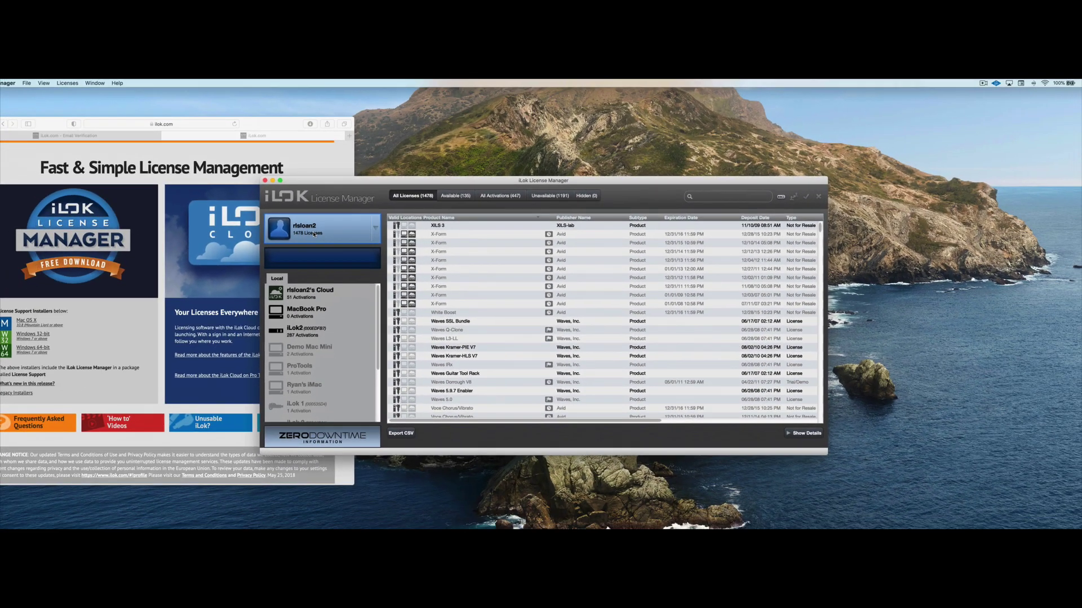
# Reposition the window, scroll the license list, then list the 287 activations on the iLok2.
pyautogui.moveTo(371, 176); pyautogui.dragTo(377, 156)
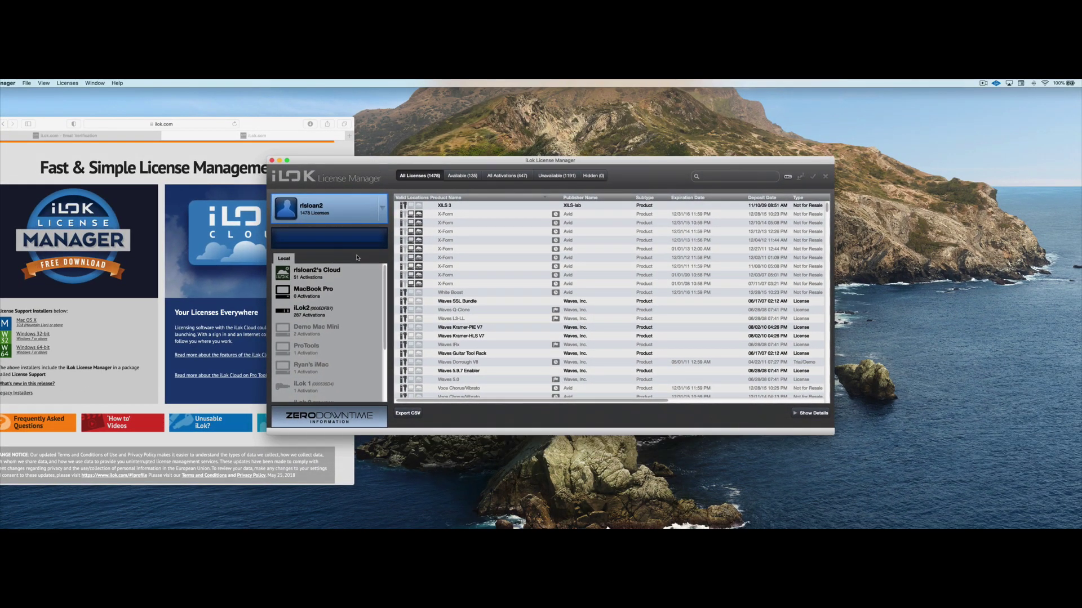
pyautogui.scroll(-1, 355, 277)
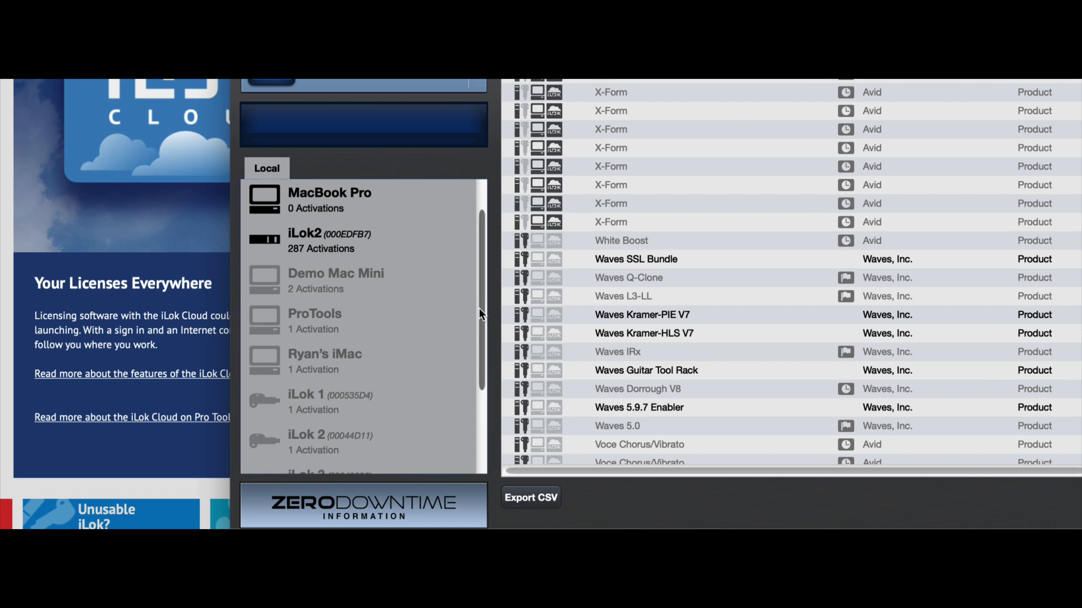
pyautogui.scroll(-2, 480, 314)
pyautogui.moveTo(478, 330); pyautogui.dragTo(480, 376)
pyautogui.scroll(5, 479, 400)
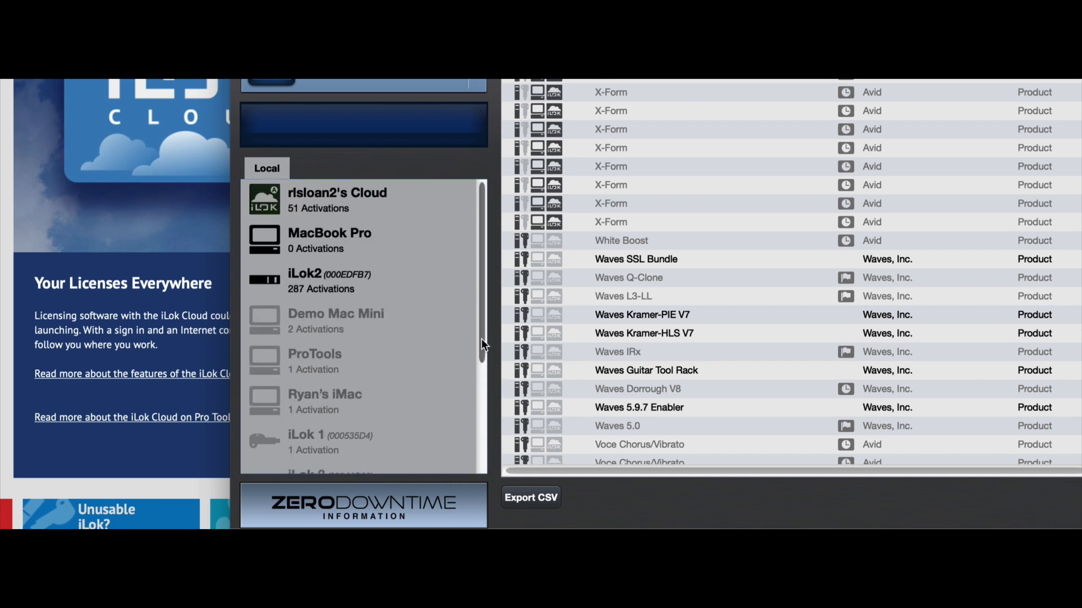
pyautogui.moveTo(482, 339); pyautogui.dragTo(483, 445)
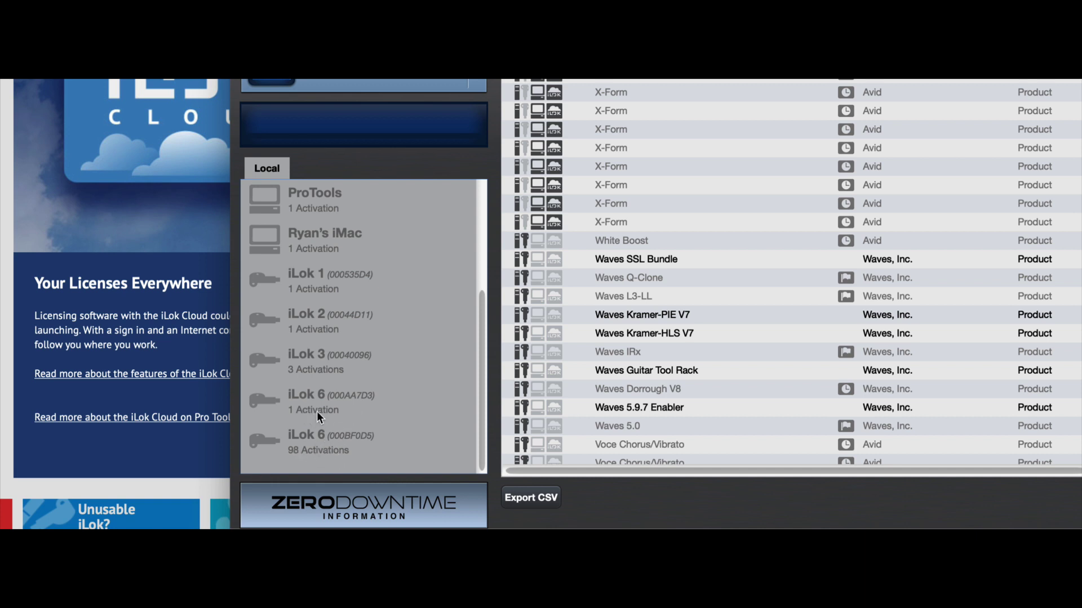
pyautogui.scroll(5, 316, 322)
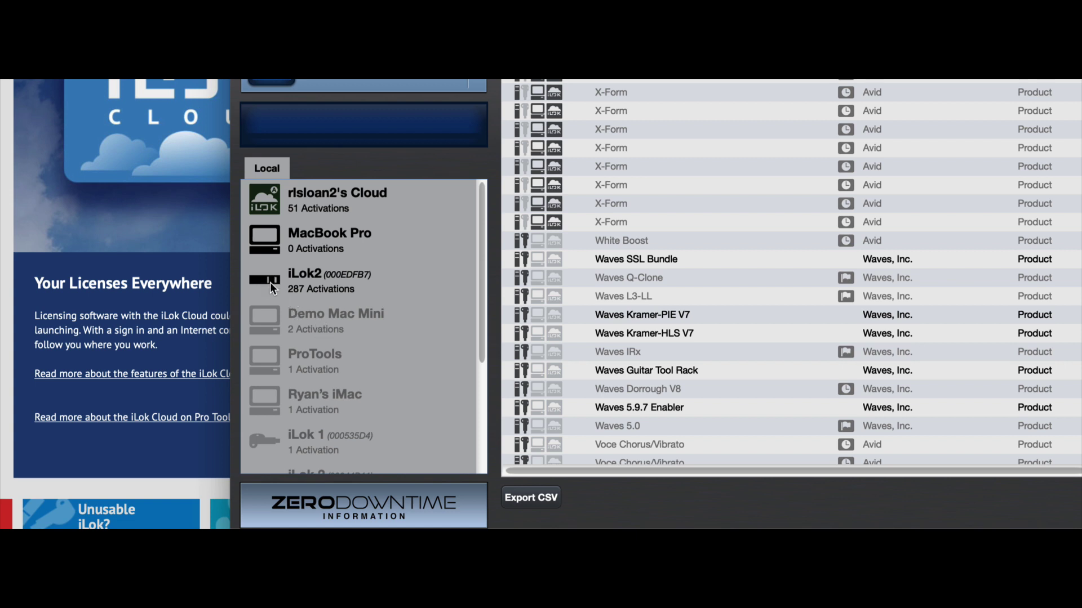
pyautogui.click(324, 279)
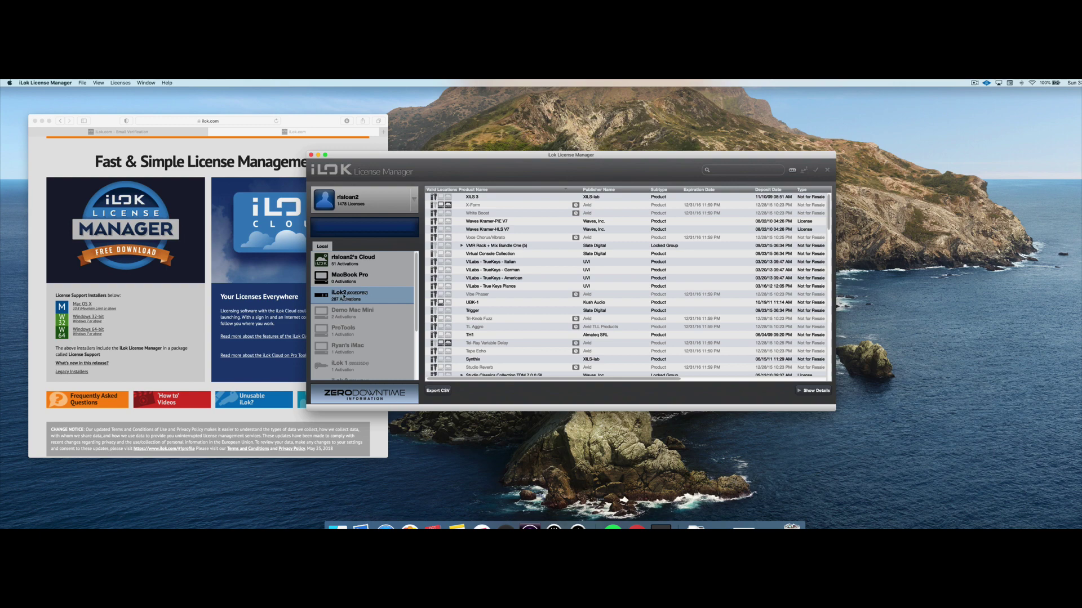
pyautogui.scroll(-6, 471, 302)
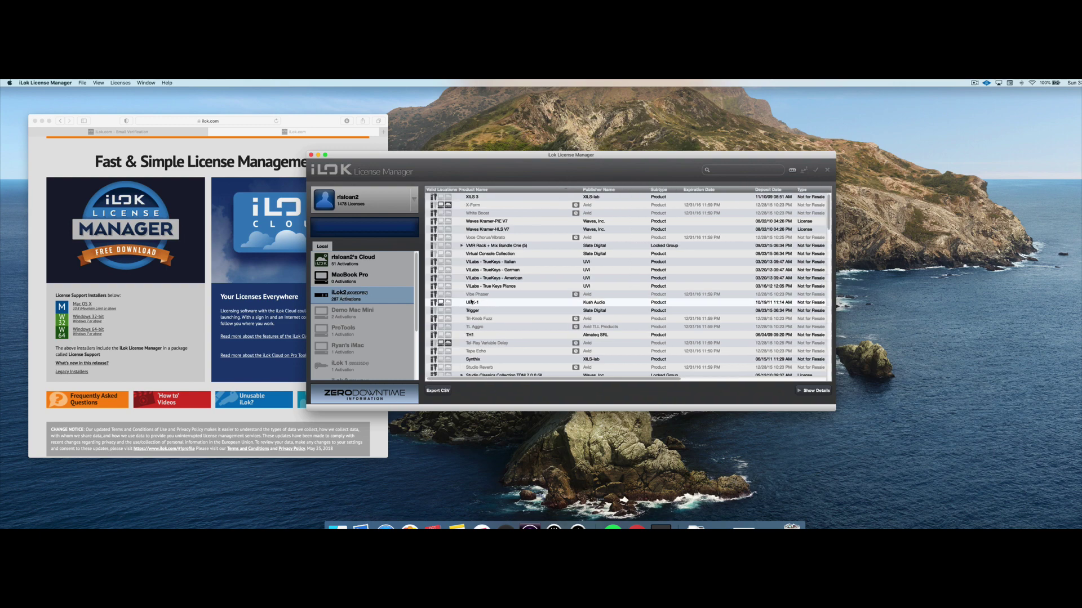
pyautogui.scroll(-20, 470, 303)
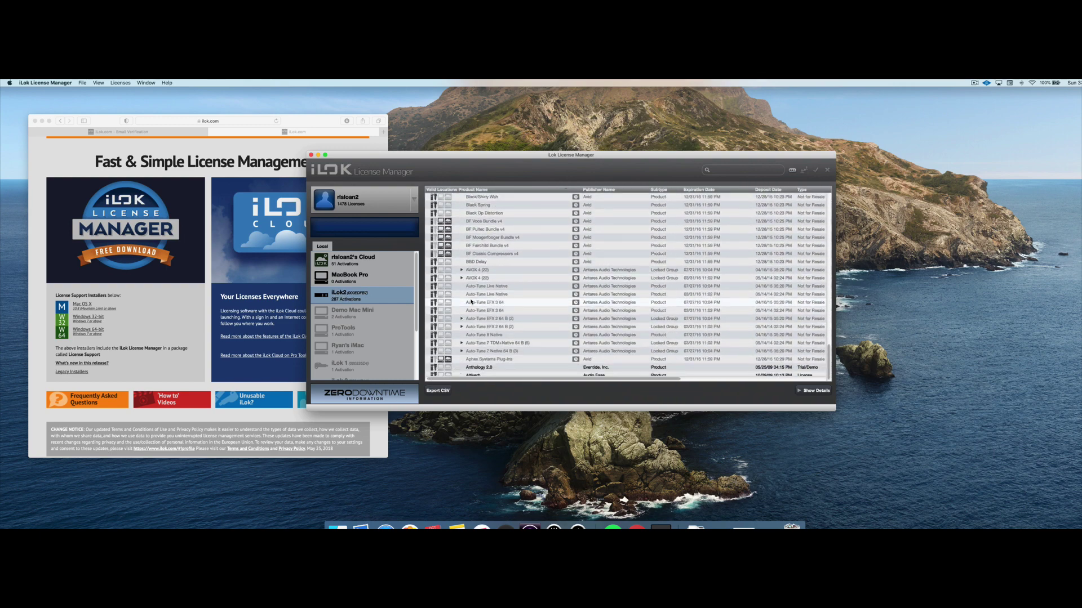
pyautogui.scroll(20, 471, 302)
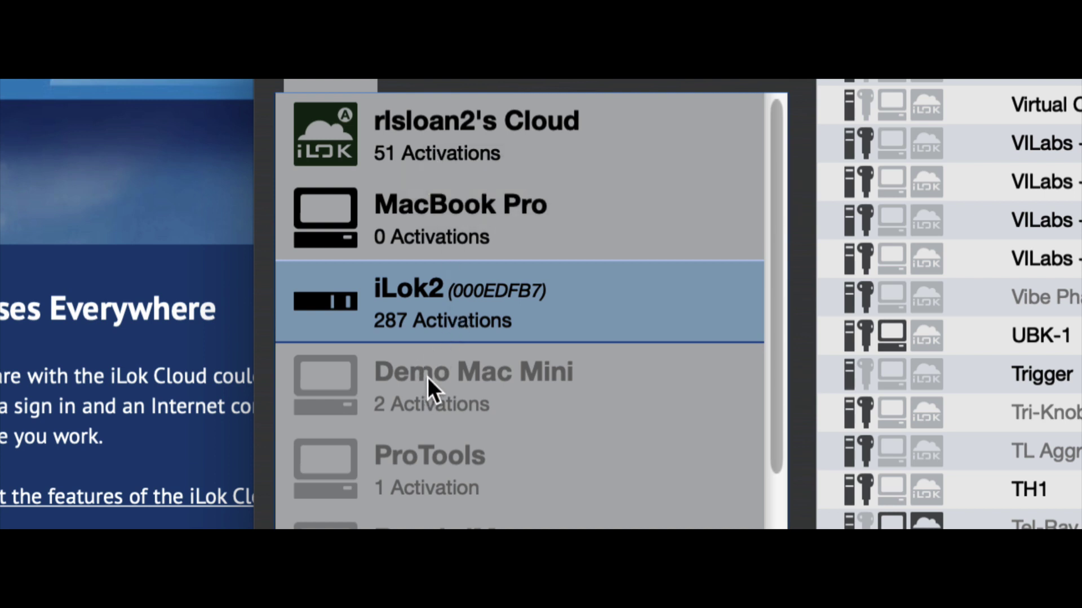
pyautogui.click(439, 135)
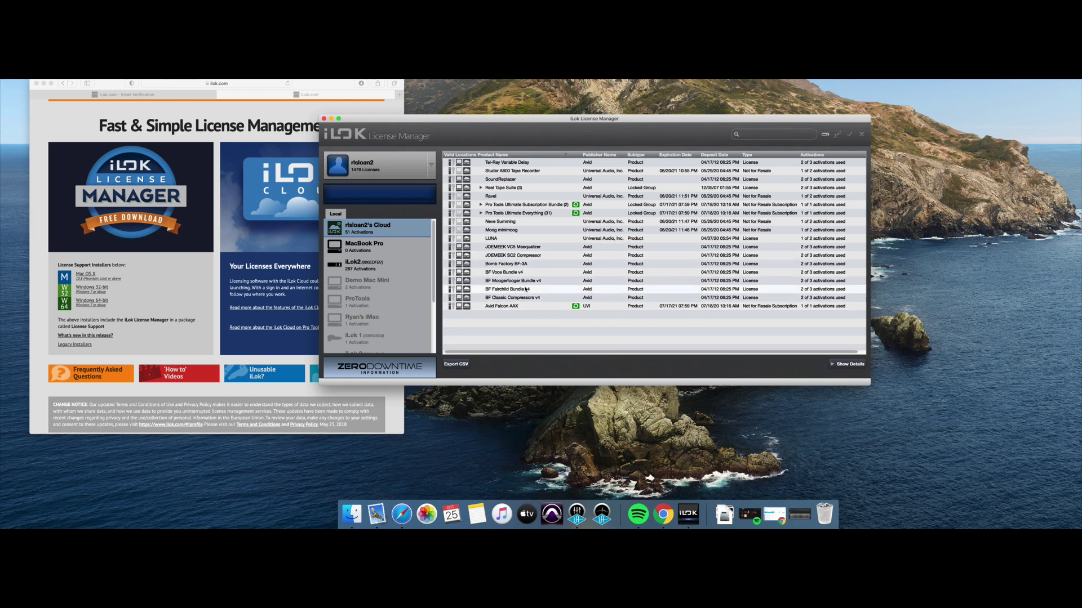
pyautogui.click(362, 247)
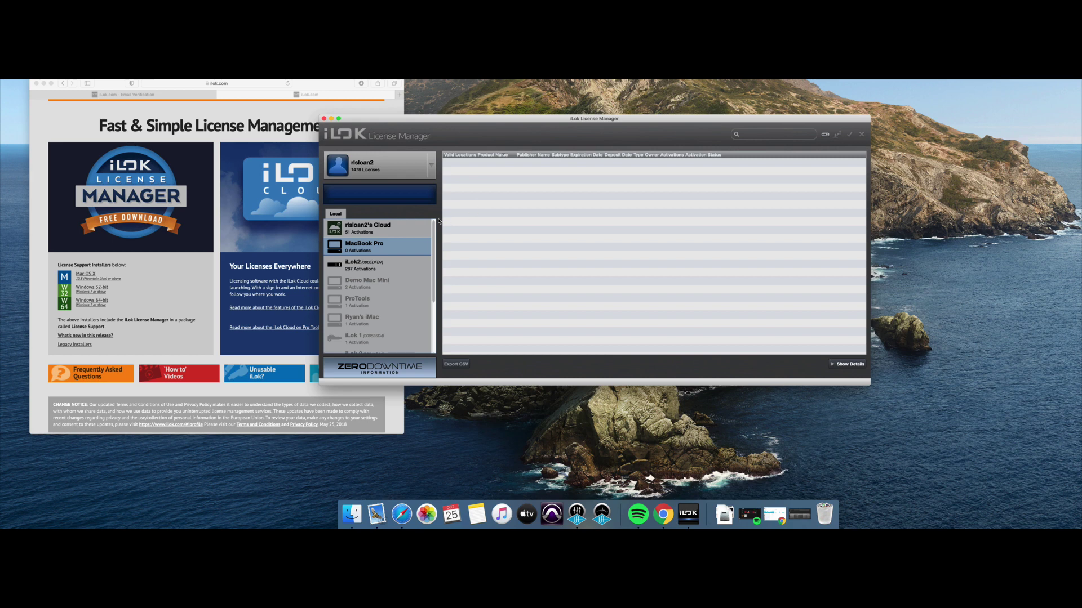
pyautogui.click(377, 231)
pyautogui.click(373, 269)
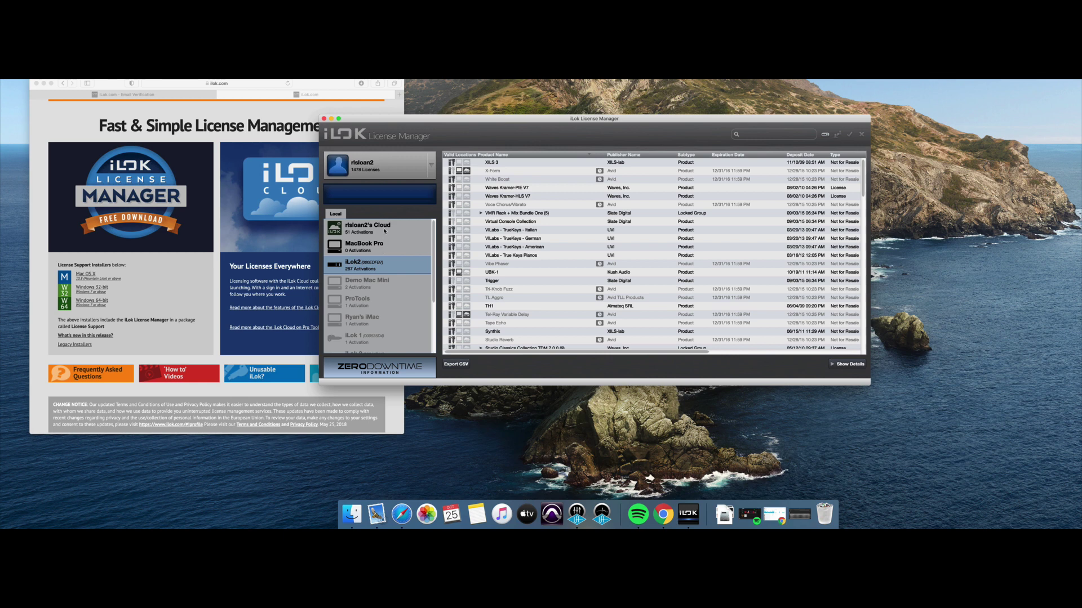
# Select the iLok Cloud entry to list its 51 activations.
pyautogui.click(385, 231)
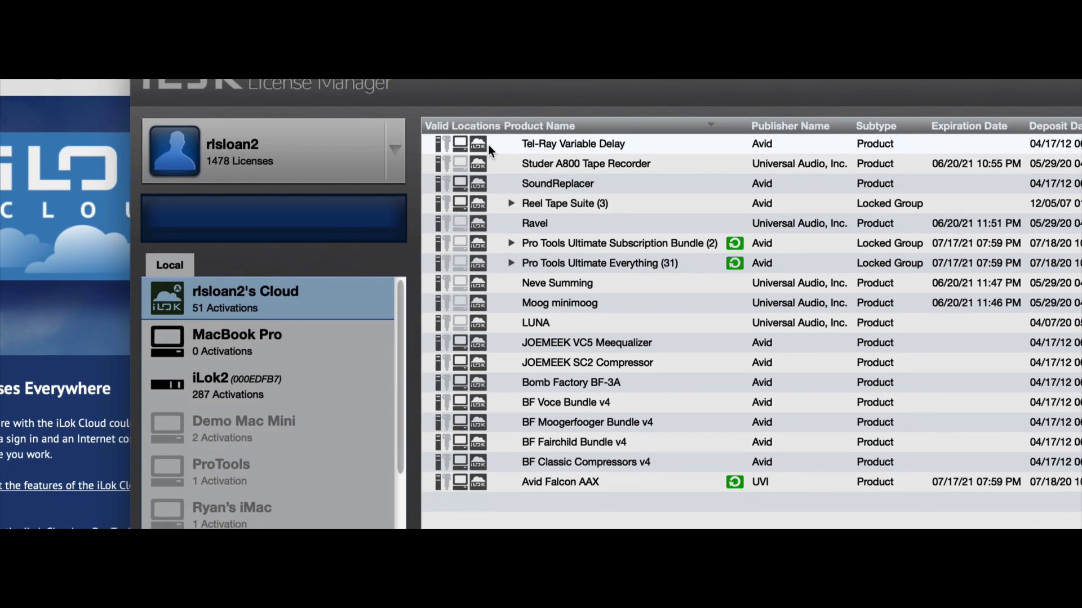
pyautogui.hscroll(2, 535, 144)
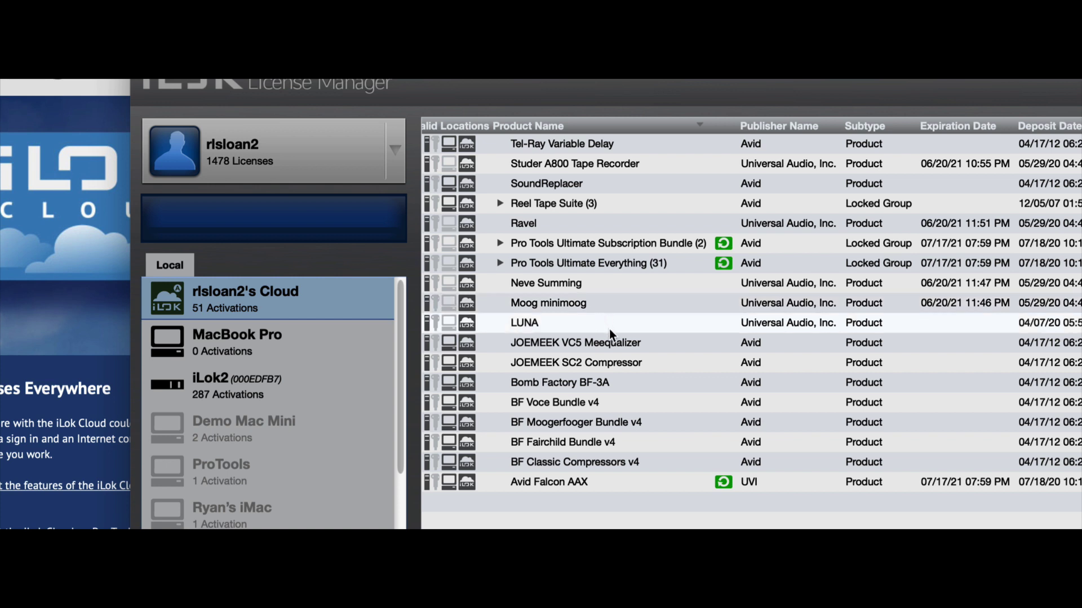
pyautogui.hscroll(-1, 583, 363)
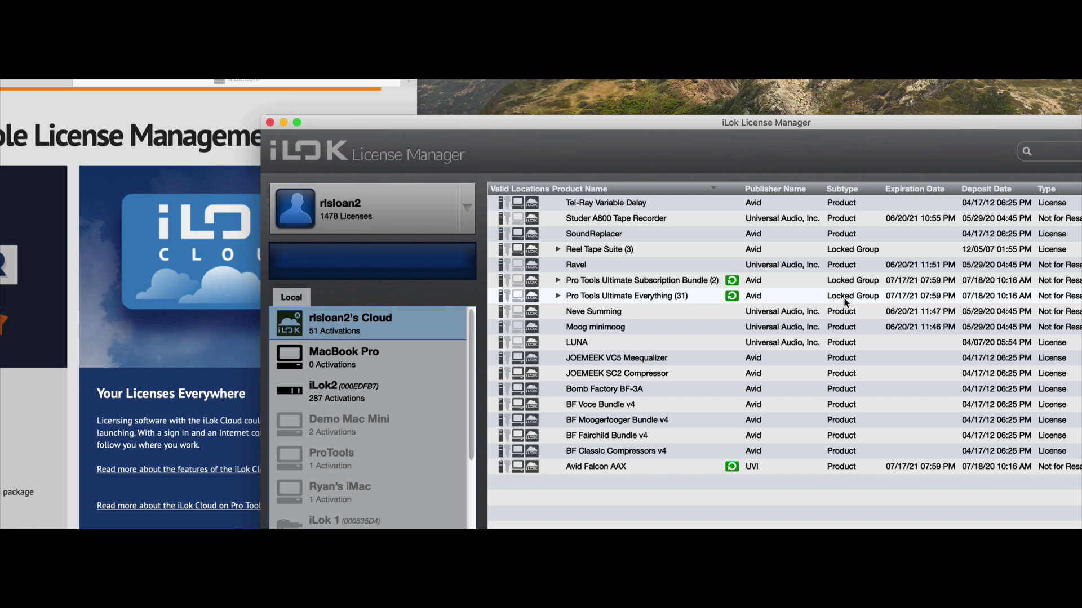
# Expand Pro Tools Ultimate Everything to inspect the products bundled in it.
pyautogui.click(559, 296)
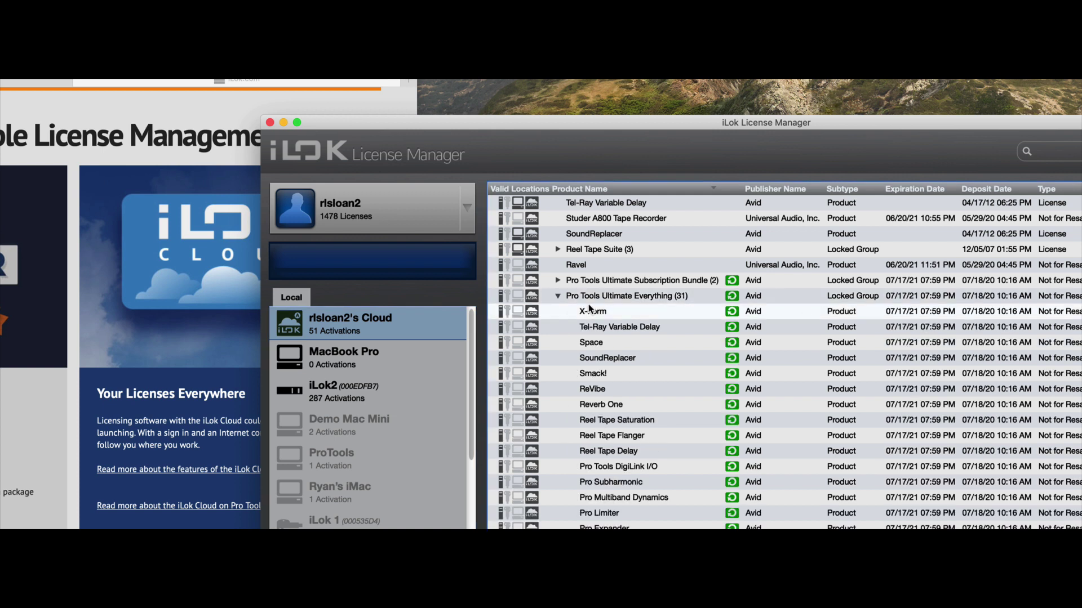
pyautogui.scroll(-5, 590, 308)
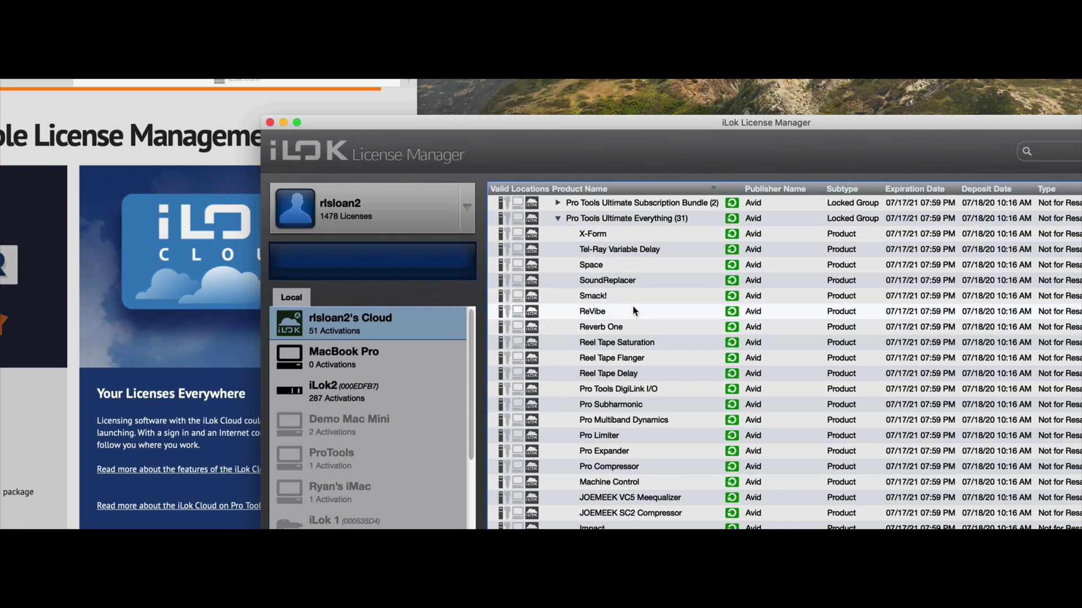
pyautogui.scroll(4, 617, 321)
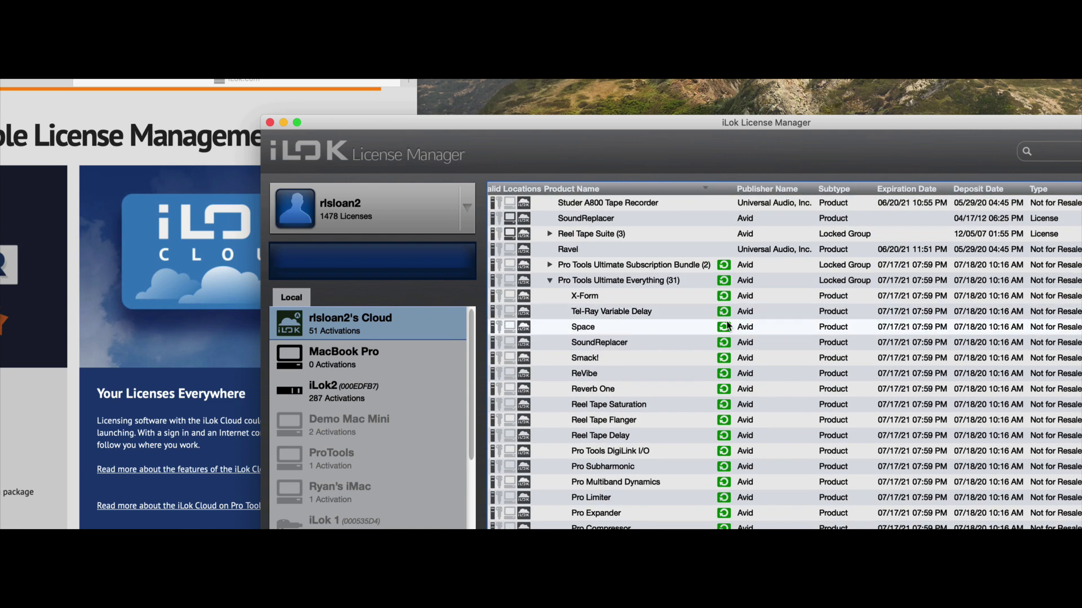
# Collapse the Pro Tools Ultimate Everything group and move the window down-left.
pyautogui.click(547, 278)
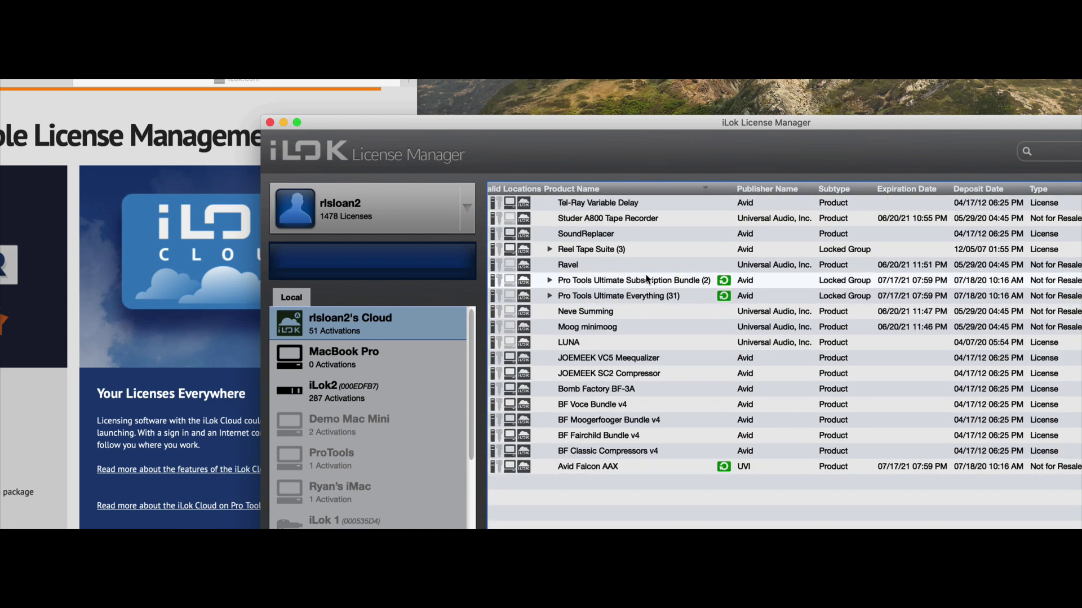
pyautogui.hscroll(1, 765, 285)
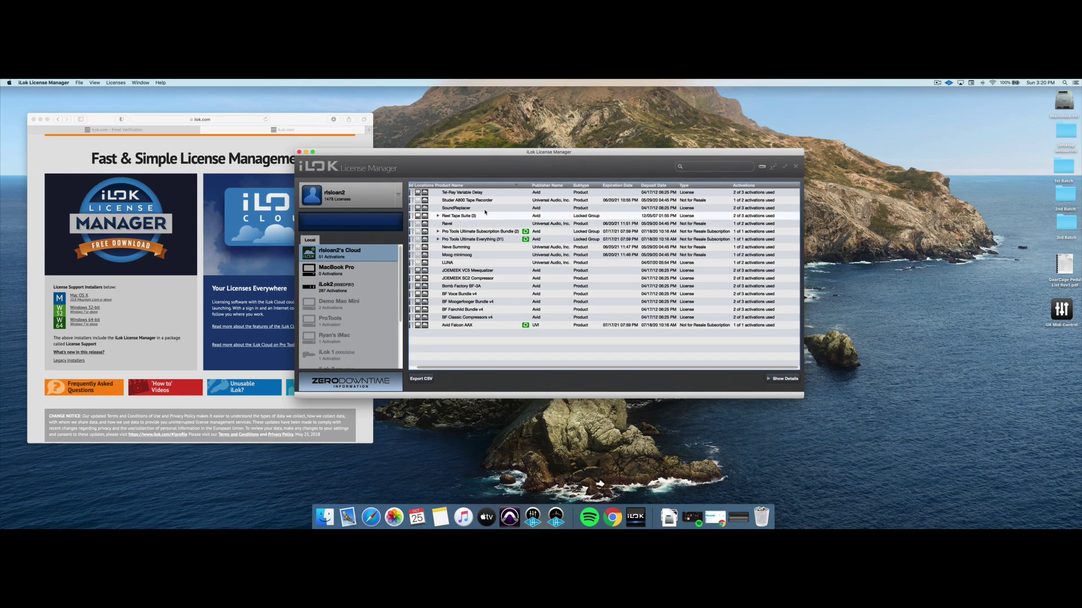
pyautogui.moveTo(488, 154); pyautogui.dragTo(423, 185)
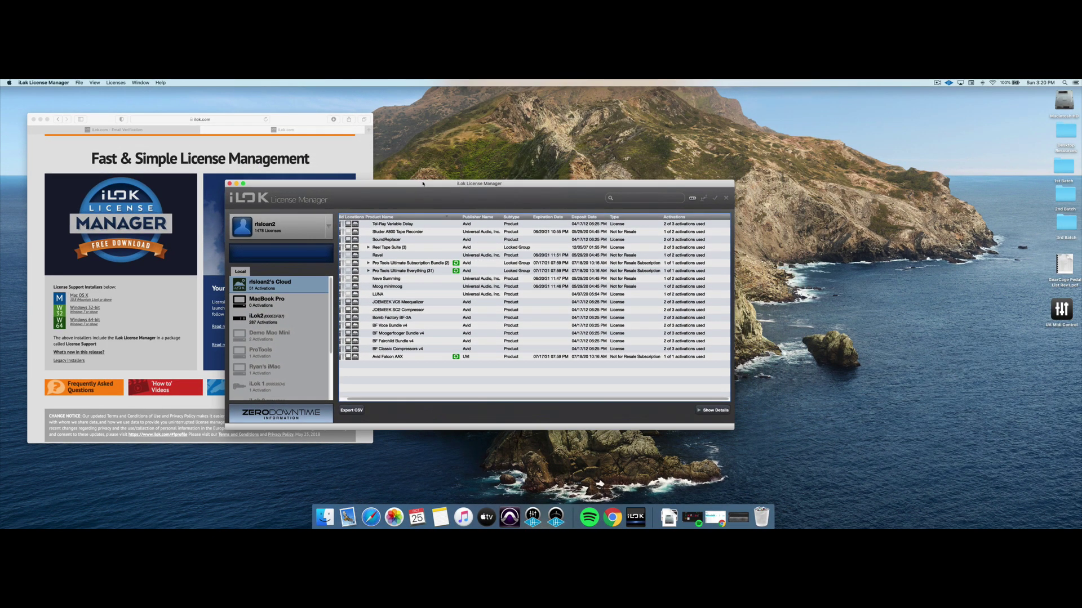
# Show the iLok2 licenses and select VILabs - True Keys Pianos.
pyautogui.click(291, 320)
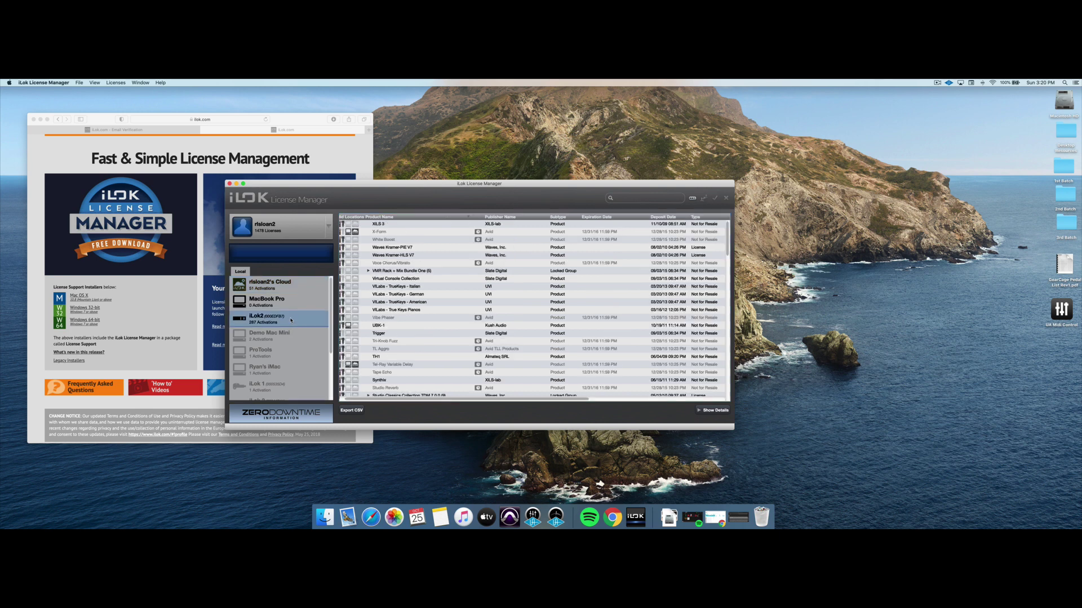
pyautogui.click(415, 310)
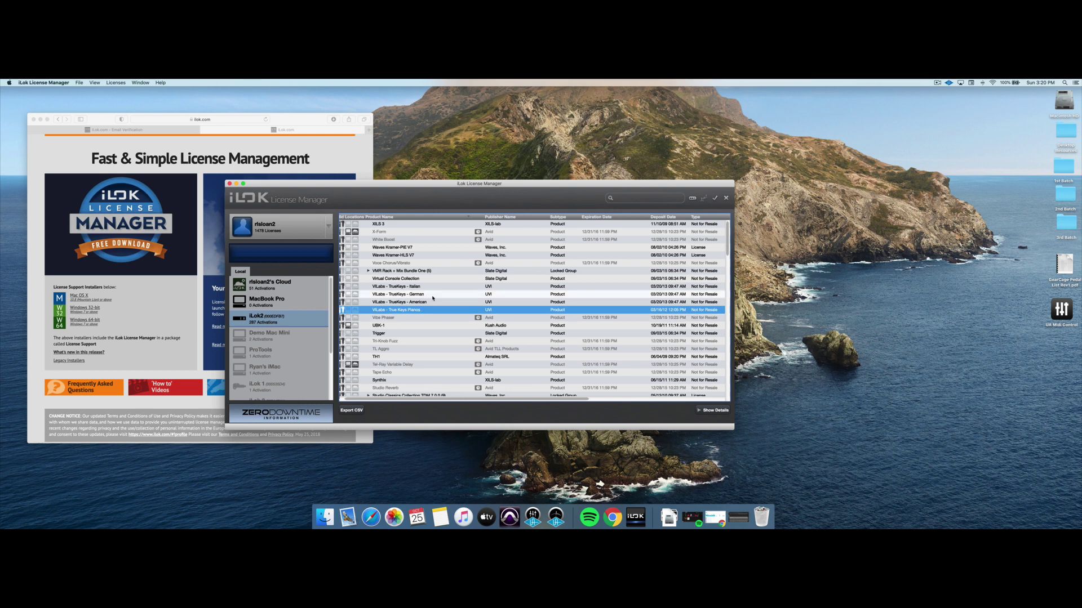
# Search the license list for 'true ke', then clear the search to show all licenses.
pyautogui.click(632, 198)
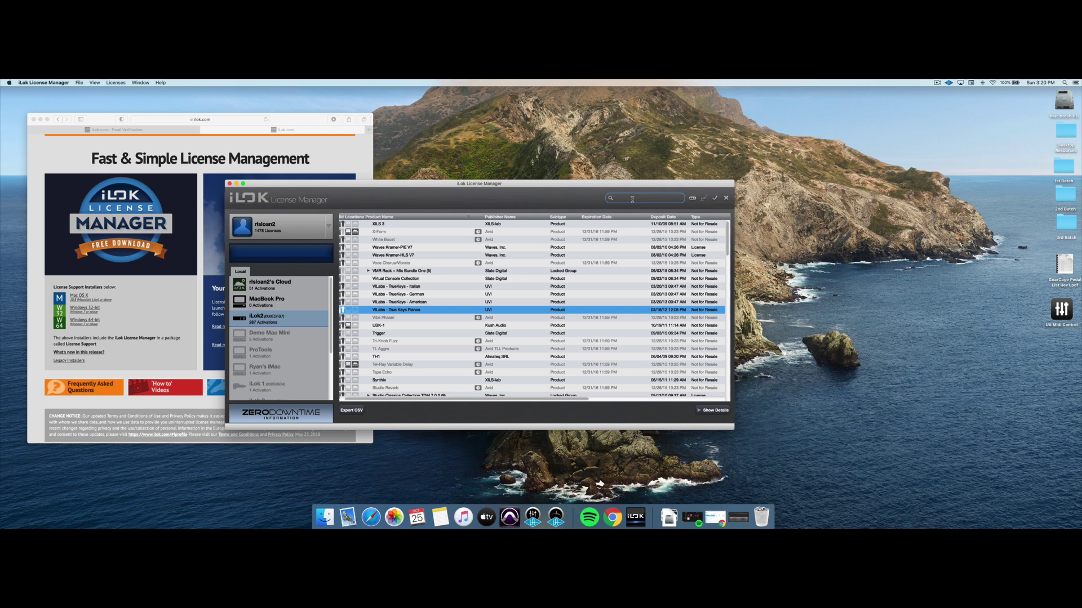
pyautogui.write('true keys')
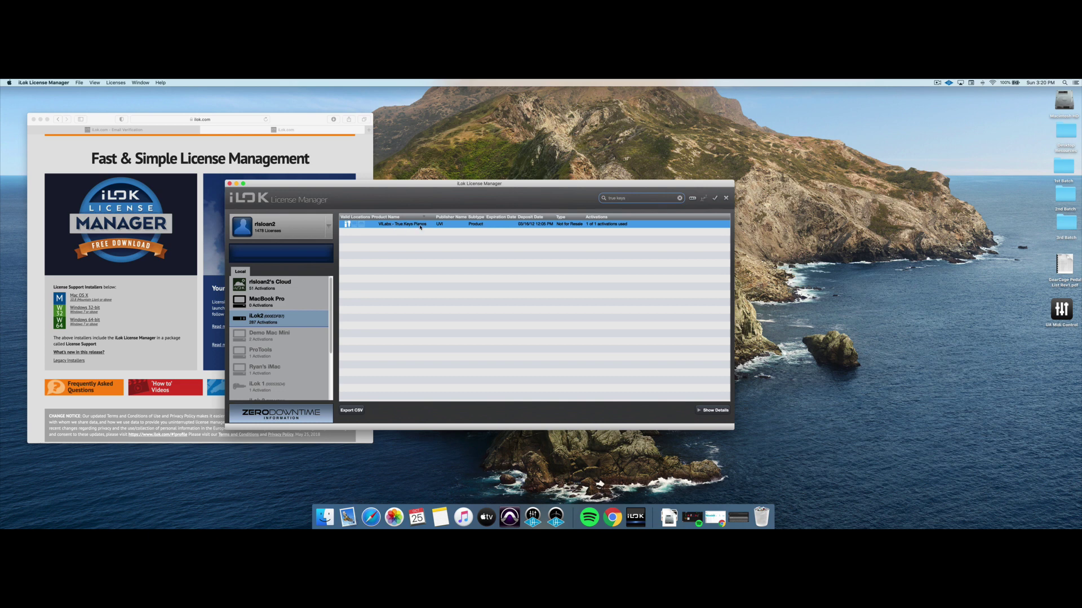
pyautogui.doubleClick(619, 198)
pyautogui.tripleClick(622, 198)
pyautogui.press('BackSpace')
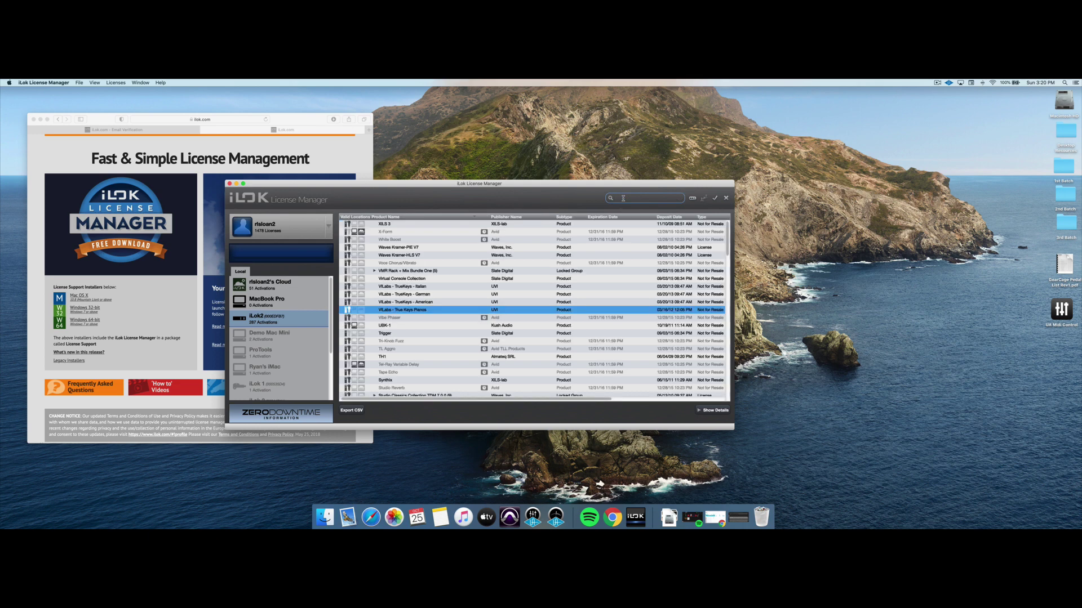
pyautogui.click(693, 200)
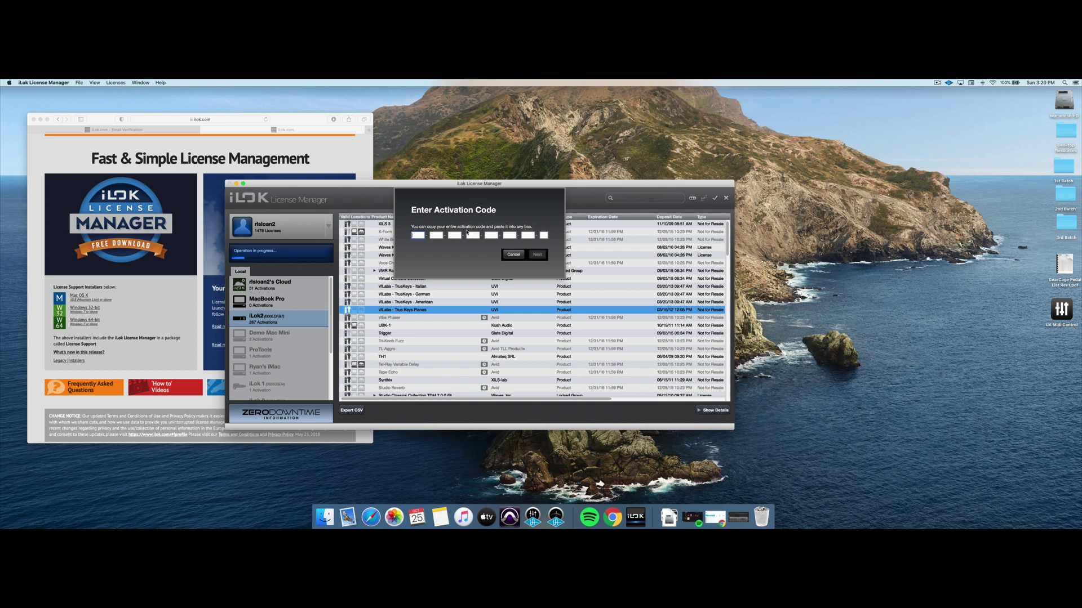
pyautogui.click(518, 255)
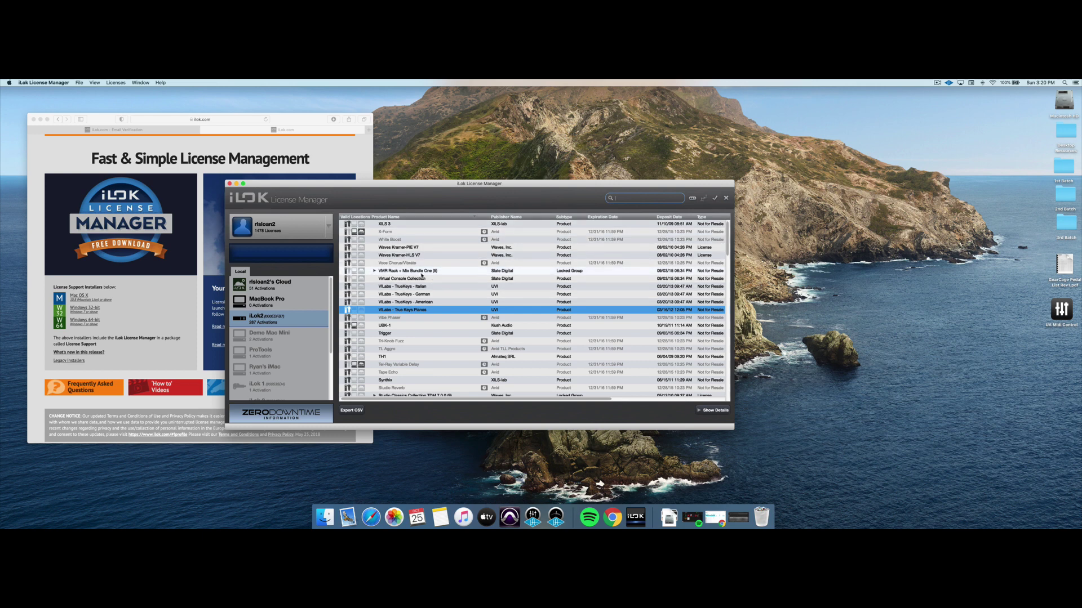
pyautogui.scroll(-5, 450, 292)
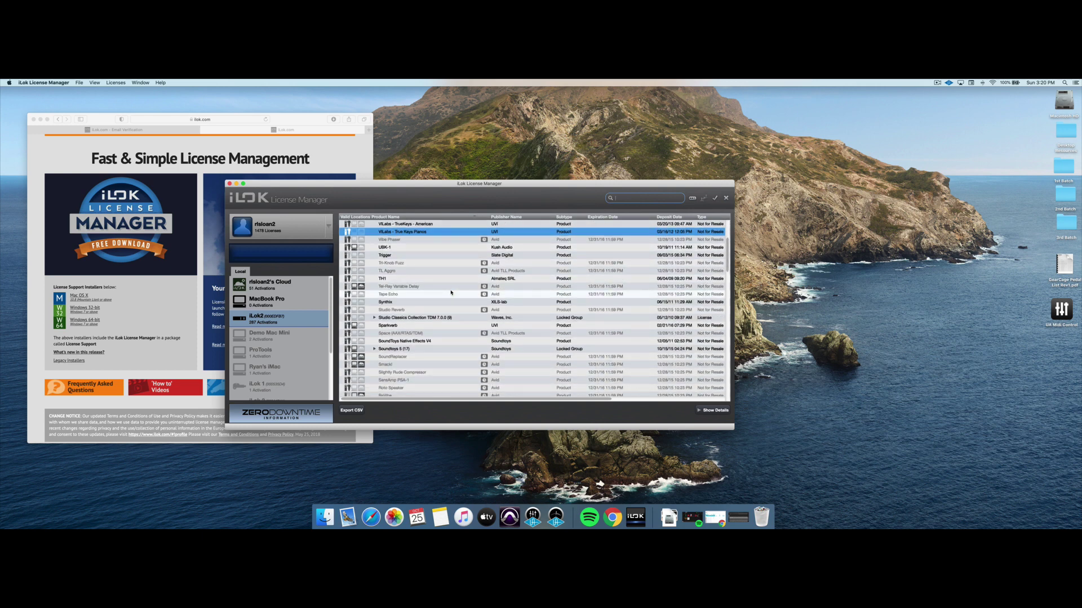
pyautogui.scroll(-3, 450, 292)
pyautogui.click(410, 273)
pyautogui.scroll(-10, 417, 288)
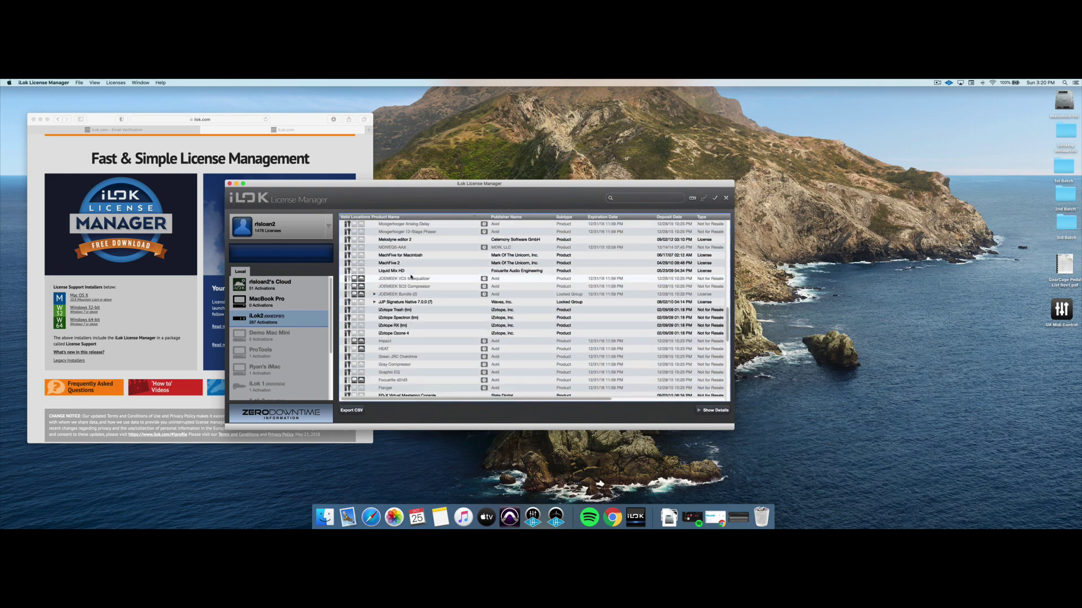
pyautogui.click(412, 325)
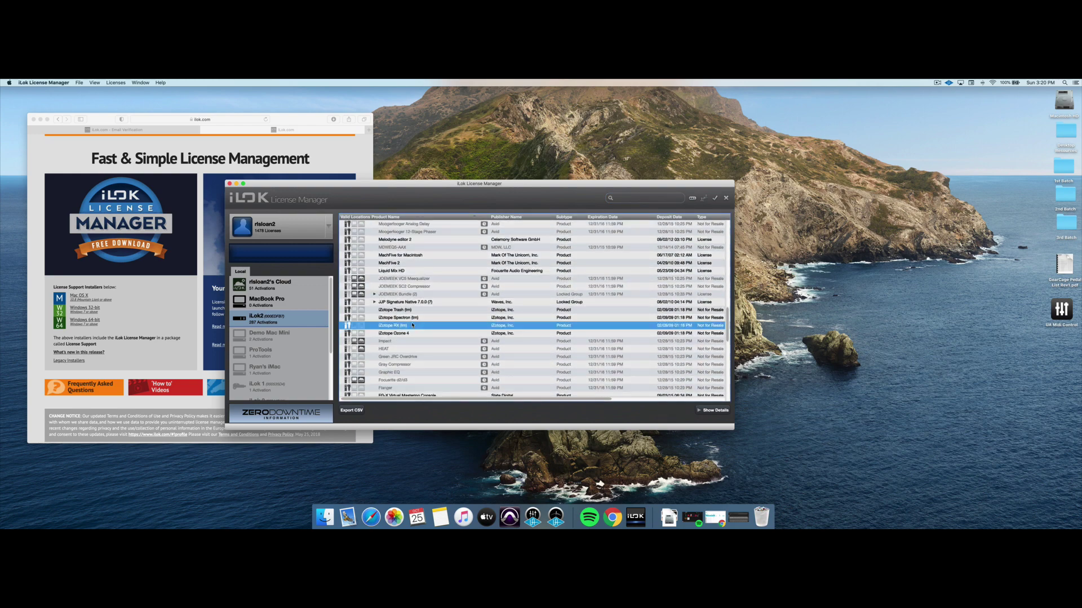
pyautogui.click(413, 317)
pyautogui.scroll(-3, 423, 329)
pyautogui.scroll(-6, 422, 329)
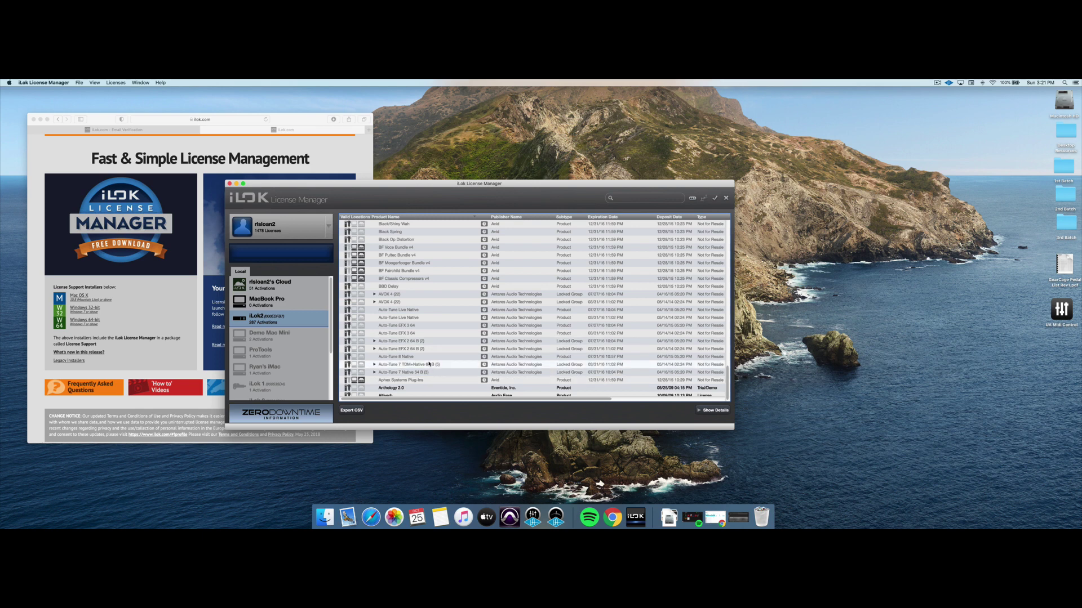
pyautogui.click(403, 396)
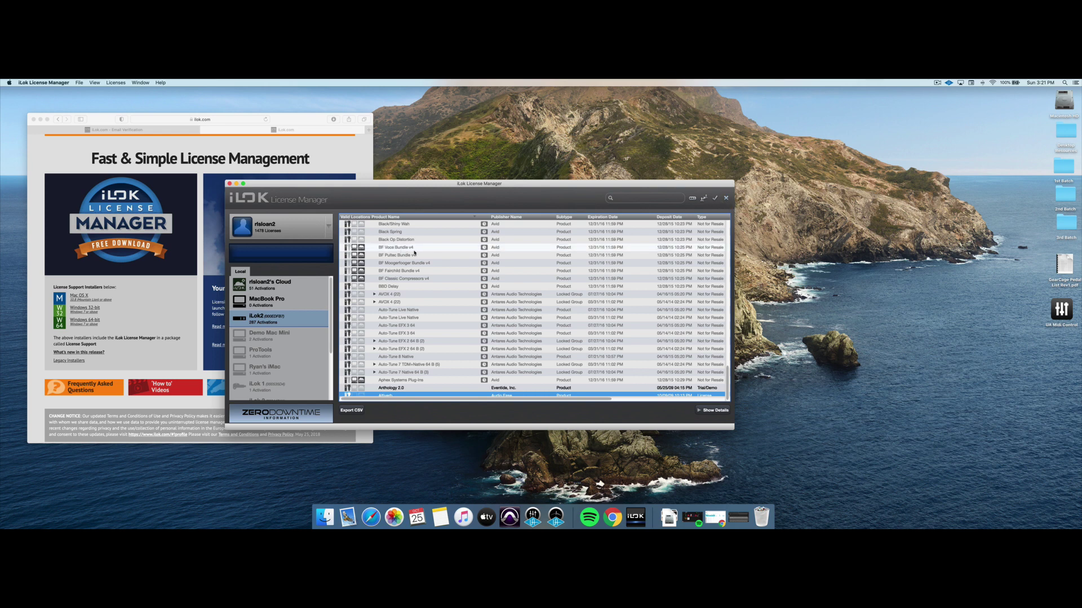
pyautogui.scroll(20, 416, 257)
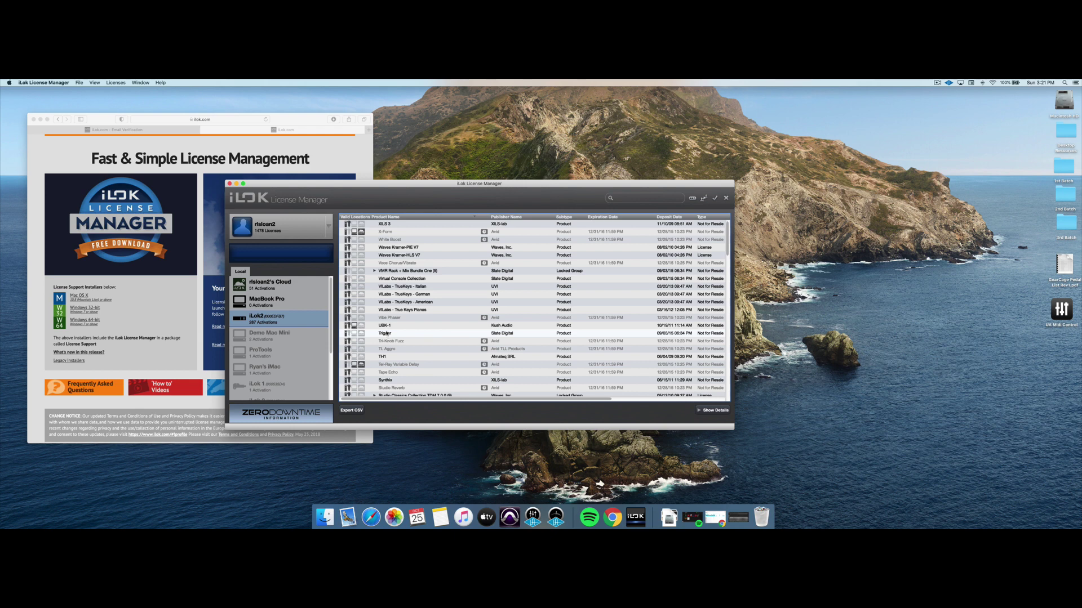
# Drag Kush Audio's UBK-1 license from the iLok2 onto the account box to deactivate it.
pyautogui.click(387, 327)
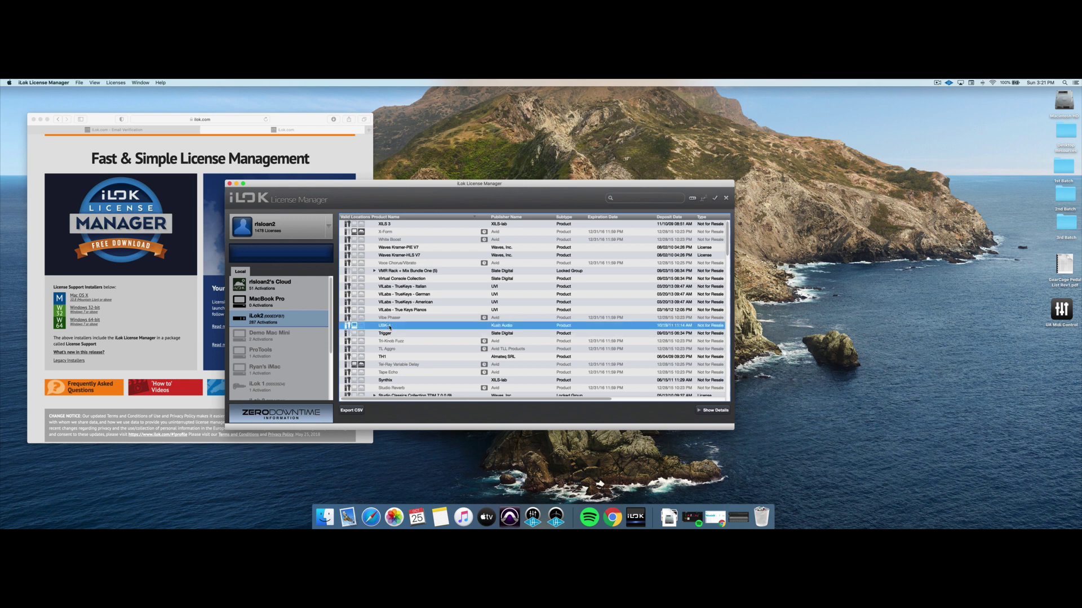
pyautogui.moveTo(391, 327); pyautogui.dragTo(265, 226)
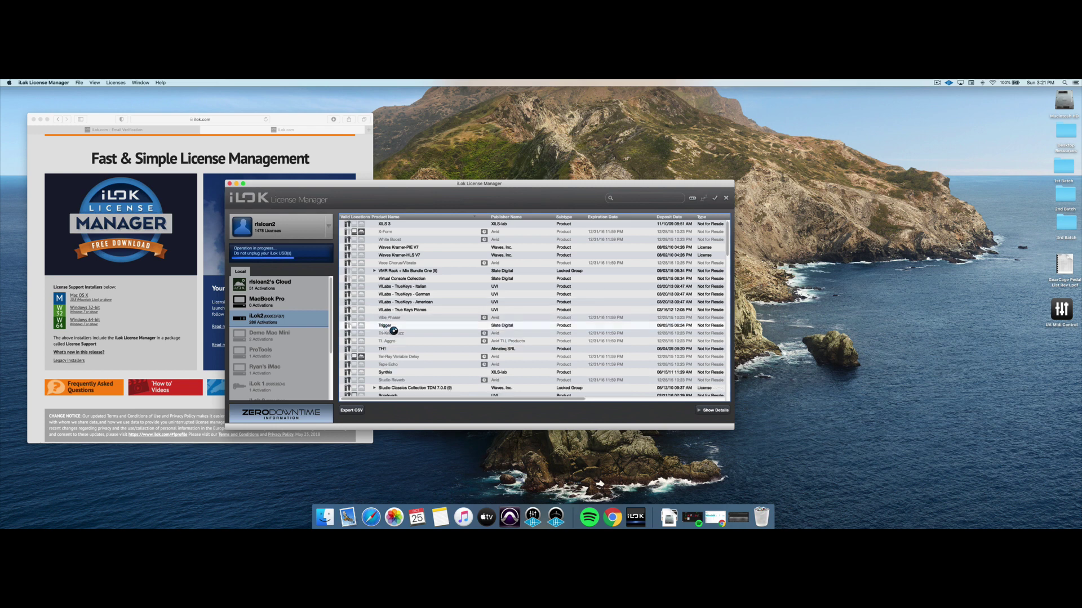
# Show the account's licenses, filtered to Available and then All Activations.
pyautogui.click(281, 227)
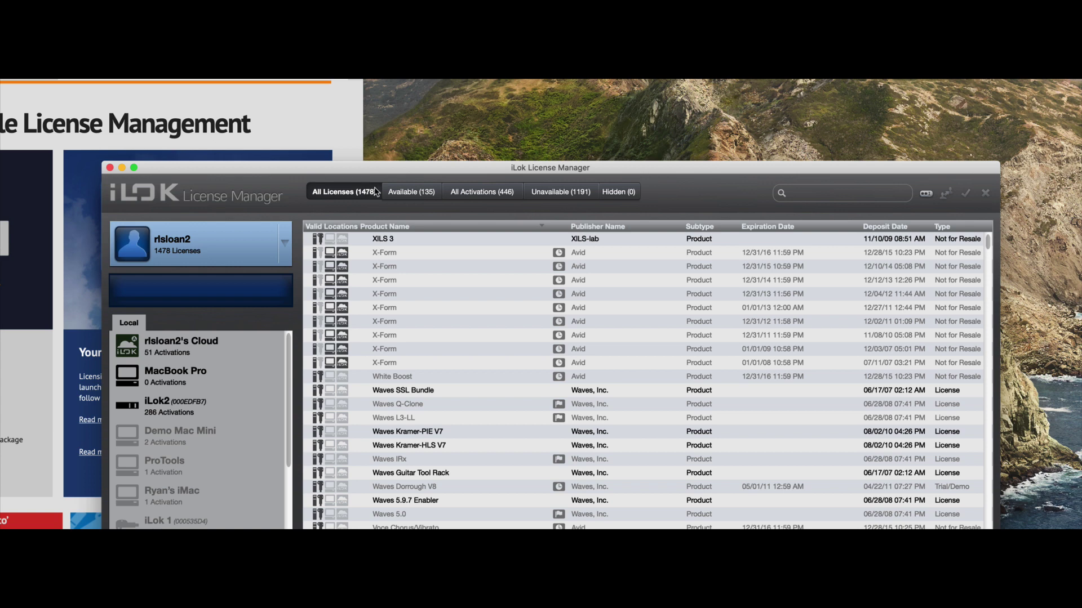
pyautogui.click(406, 193)
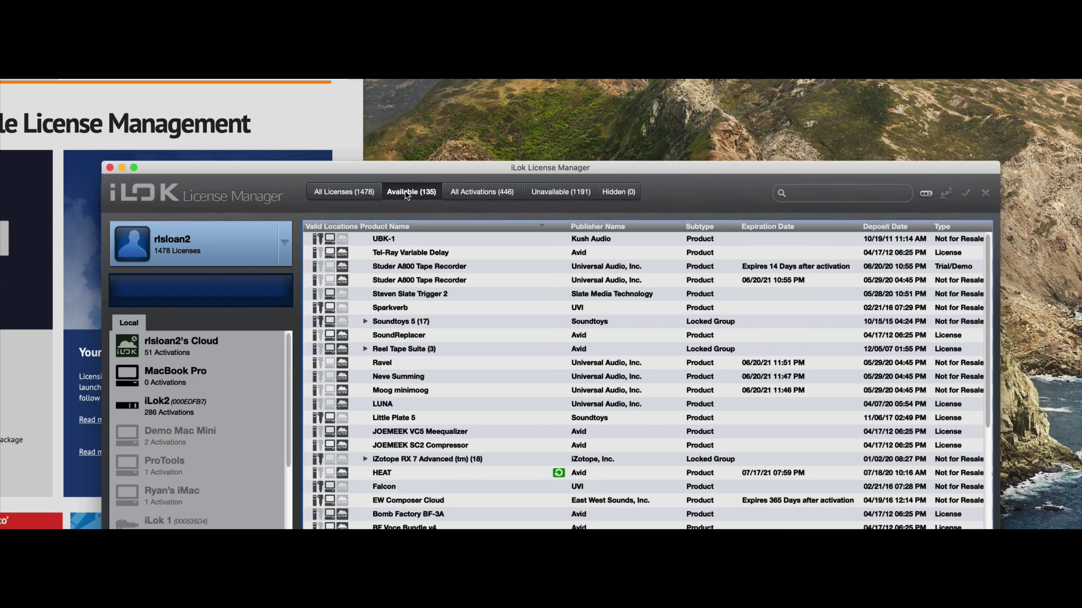
pyautogui.click(461, 194)
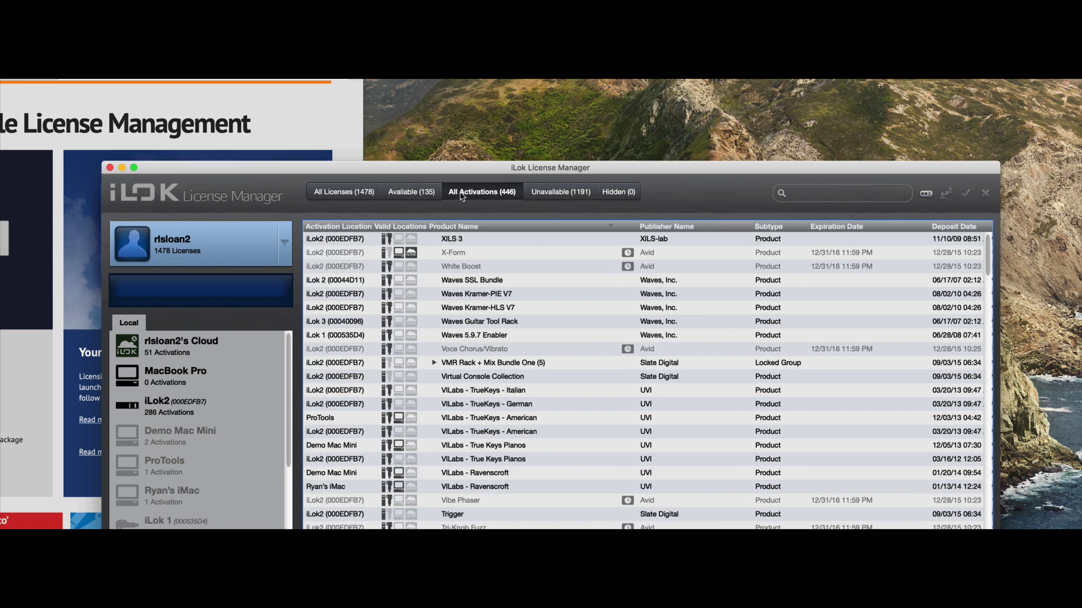
# Browse the Unavailable (1191) and empty Hidden lists, then return to All Licenses (1478).
pyautogui.click(537, 198)
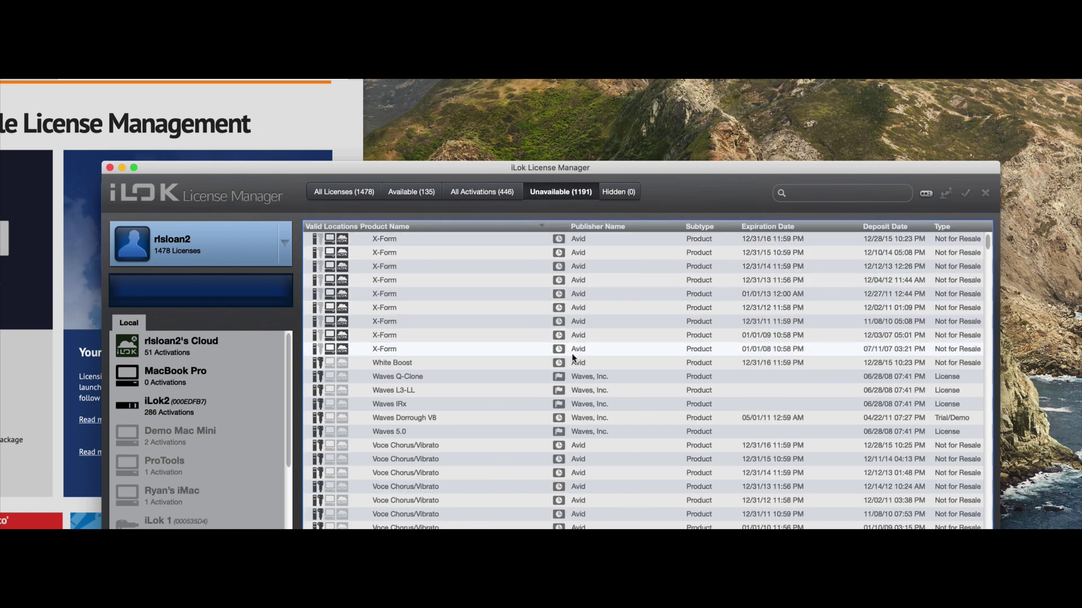
pyautogui.scroll(-5, 572, 355)
pyautogui.scroll(-10, 573, 360)
pyautogui.scroll(10, 573, 359)
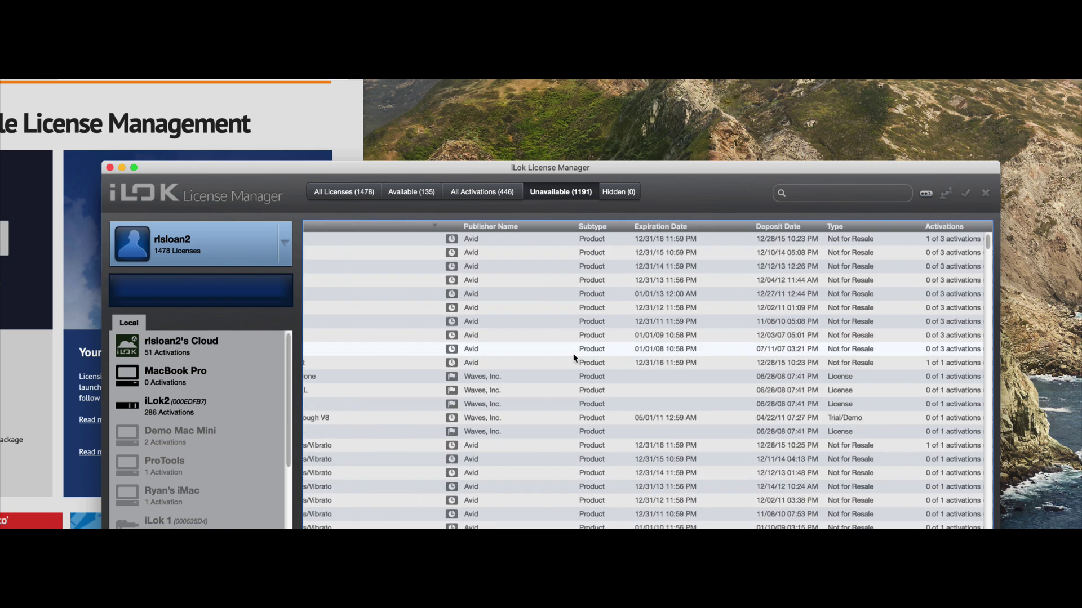
pyautogui.click(619, 198)
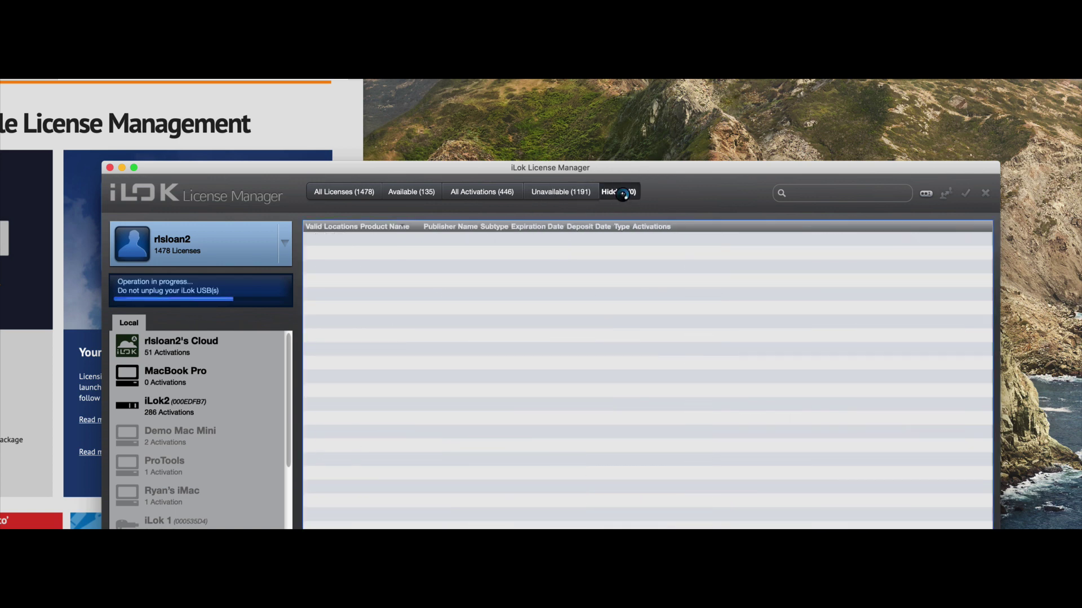
pyautogui.click(370, 192)
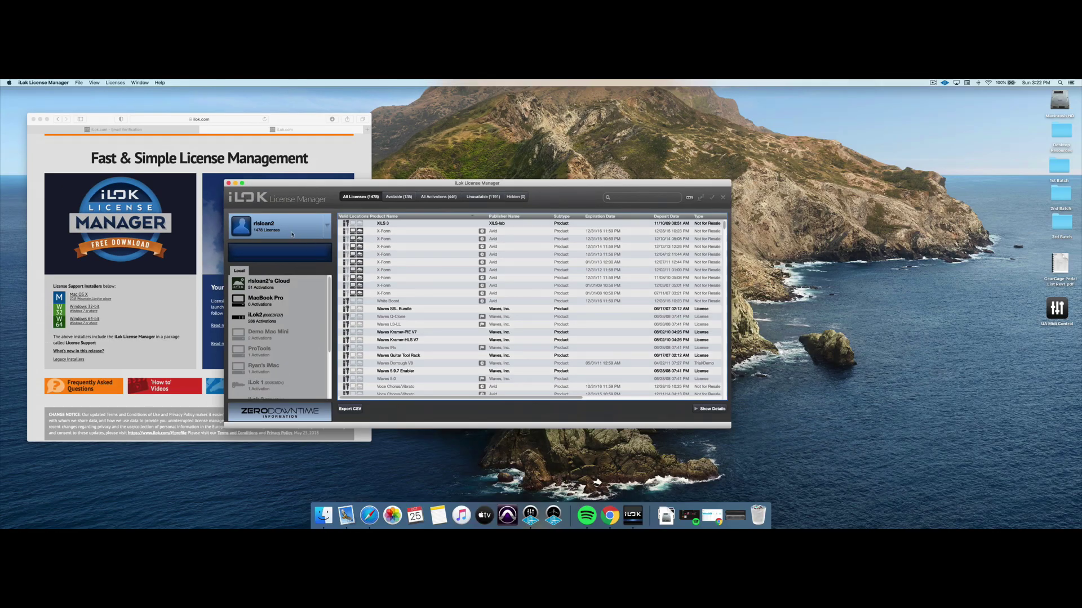
# On the Available tab, select UBK-1 and try dragging it to a local location.
pyautogui.click(398, 197)
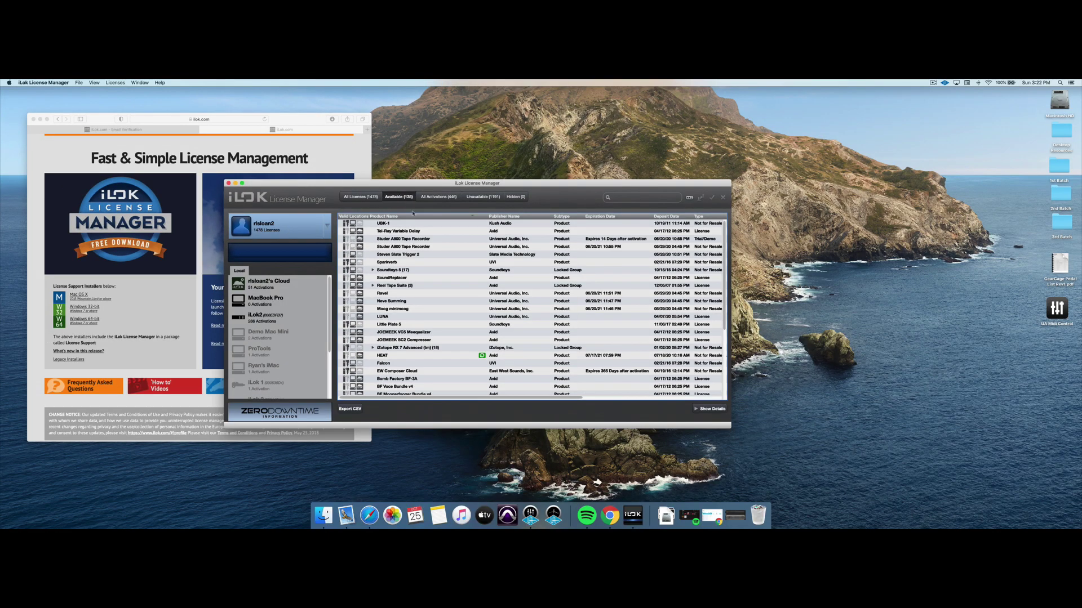
pyautogui.click(388, 225)
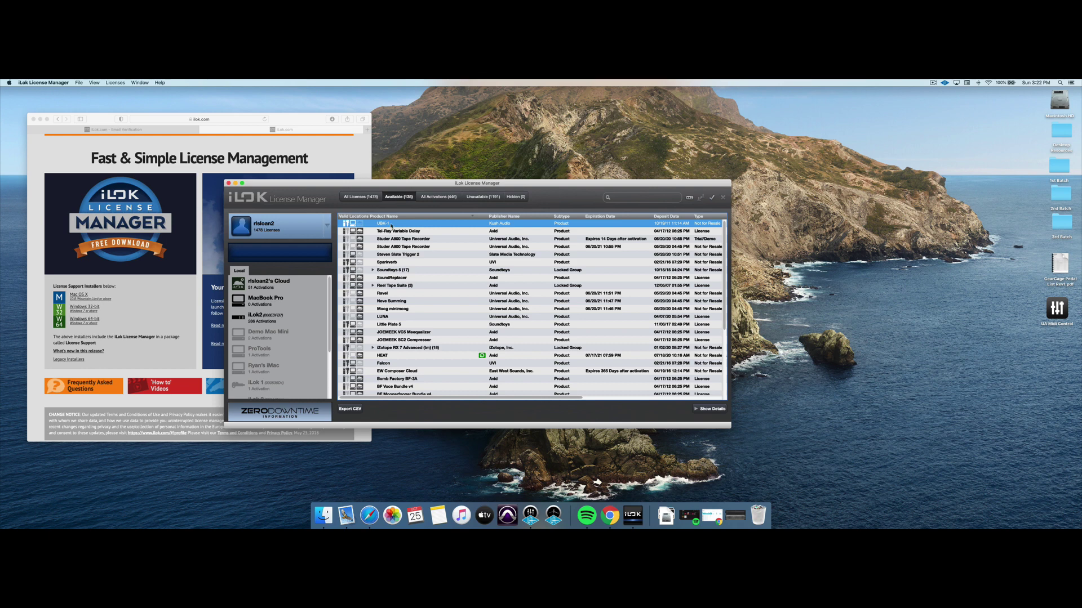
pyautogui.moveTo(385, 225); pyautogui.dragTo(367, 233)
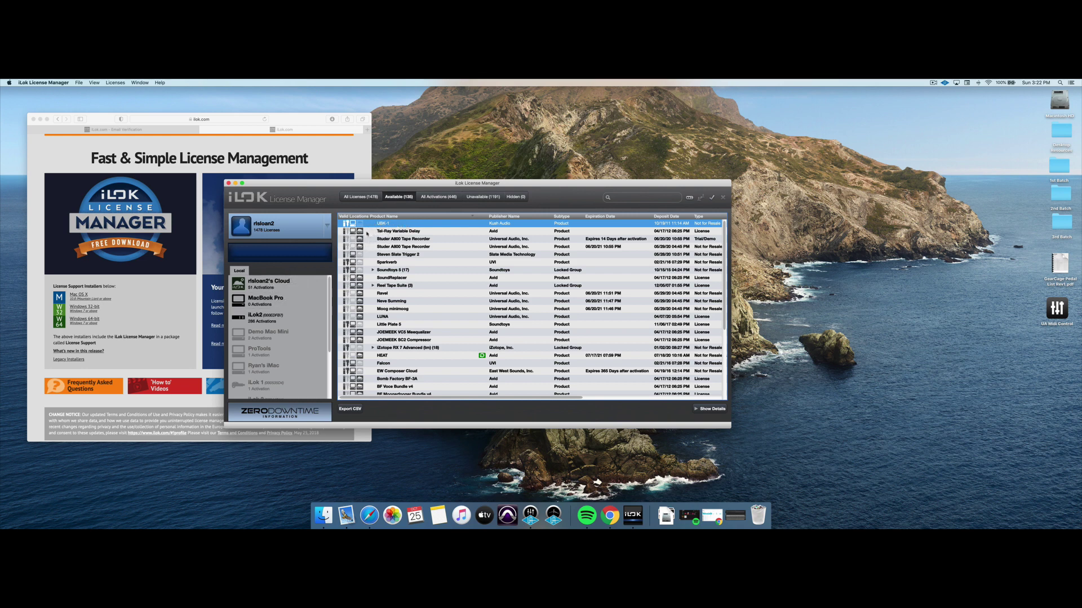
# Drag UBK-1 onto the Cloud, triggering the iLok USB-or-computer-only activation error.
pyautogui.press('Down')
pyautogui.click(363, 224)
pyautogui.moveTo(371, 225); pyautogui.dragTo(272, 283)
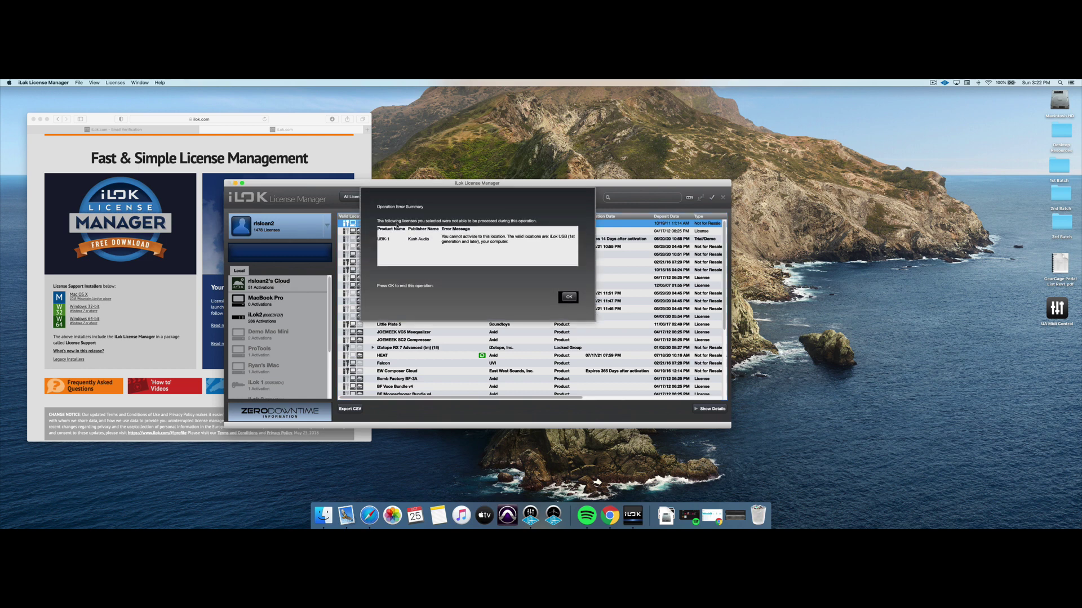
# Dismiss the error, then activate UBK-1 onto the iLok2 and confirm the activation.
pyautogui.click(568, 297)
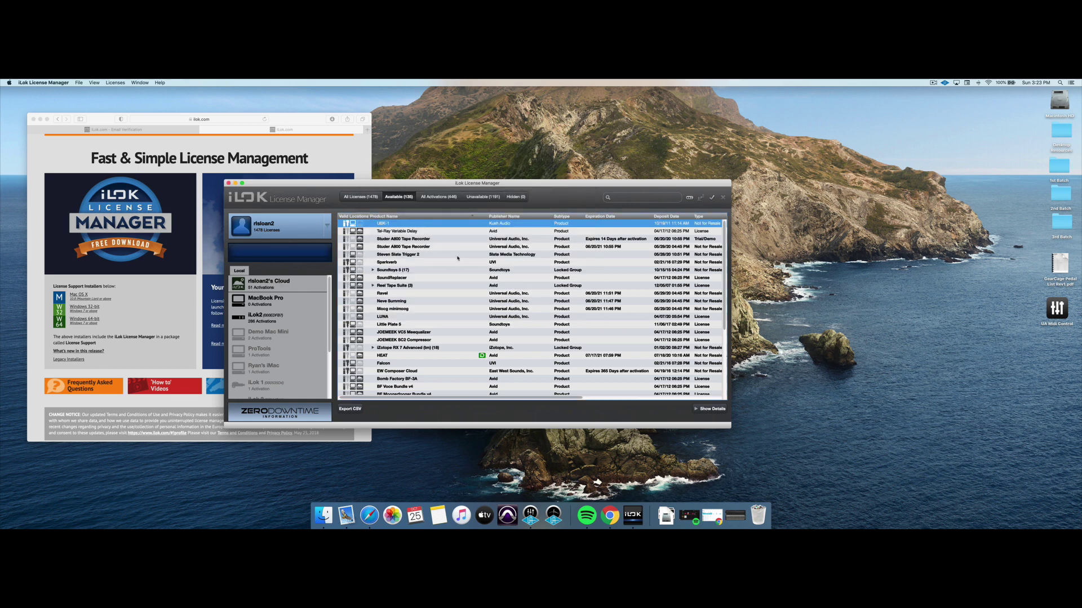
pyautogui.click(385, 225)
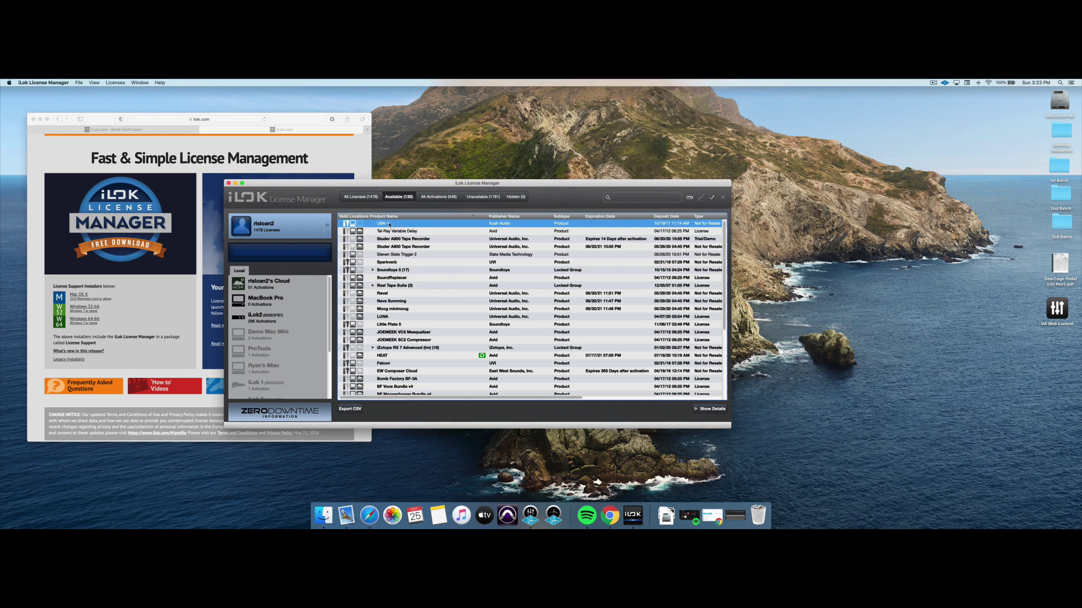
pyautogui.moveTo(388, 224); pyautogui.dragTo(256, 316)
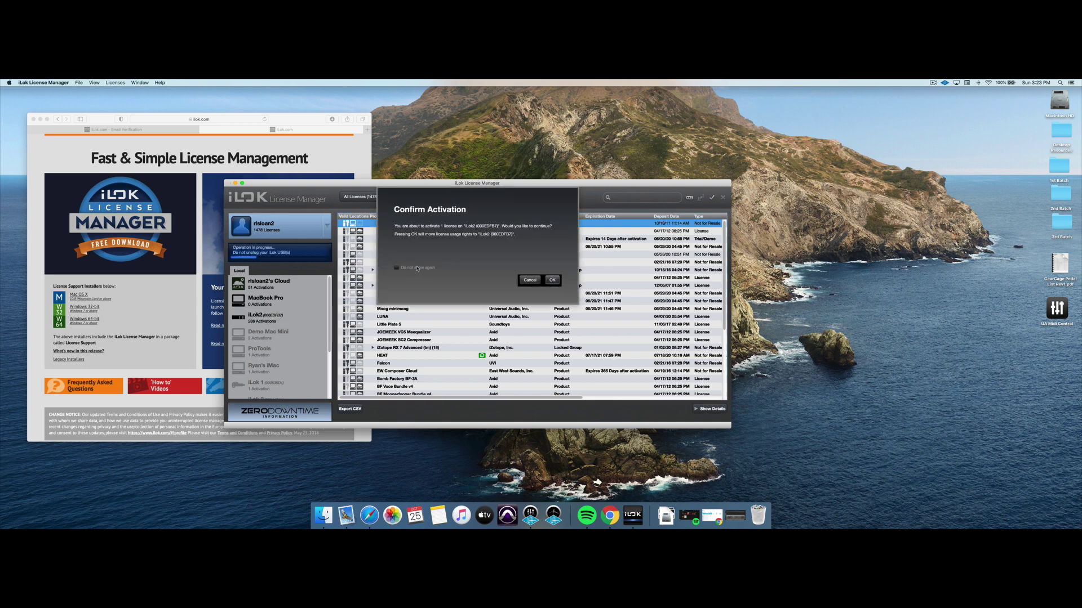
pyautogui.click(554, 279)
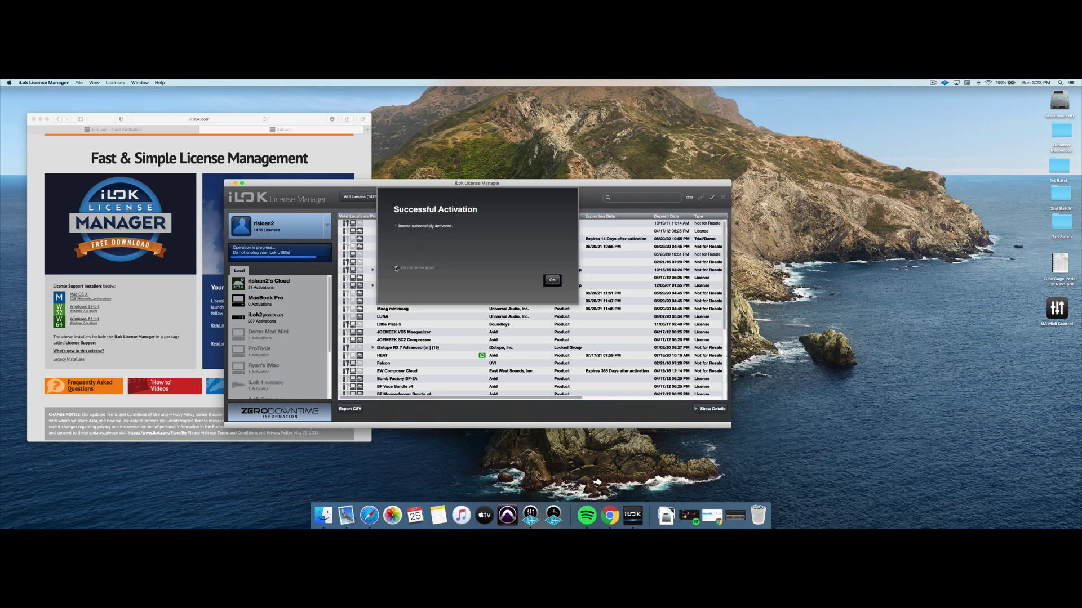
pyautogui.click(554, 280)
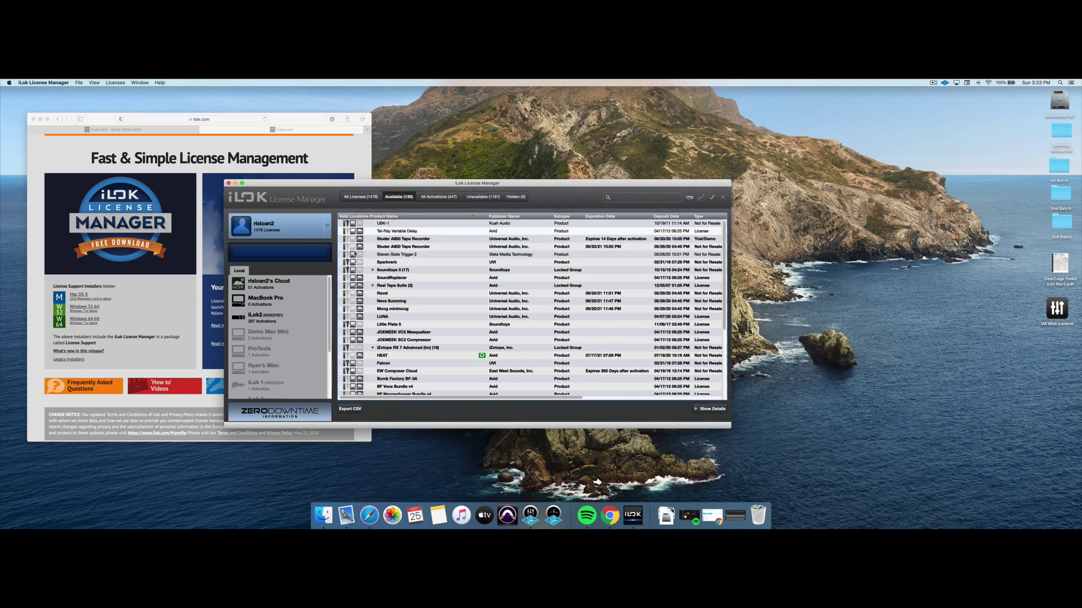
# Show the iLok2's license list and select the restored Kush Audio UBK-1 entry.
pyautogui.click(271, 320)
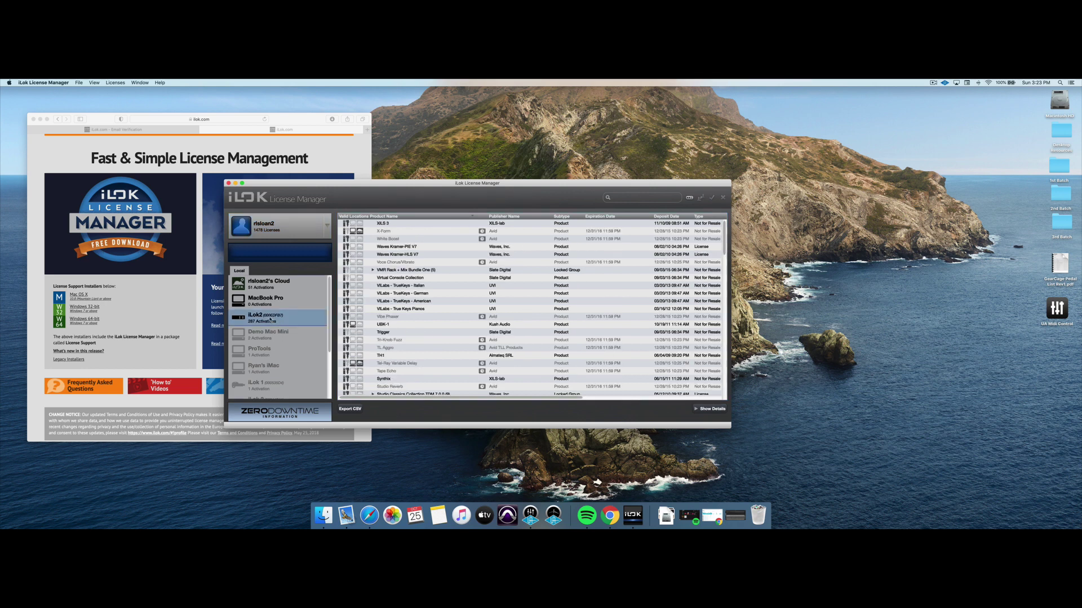
pyautogui.click(384, 325)
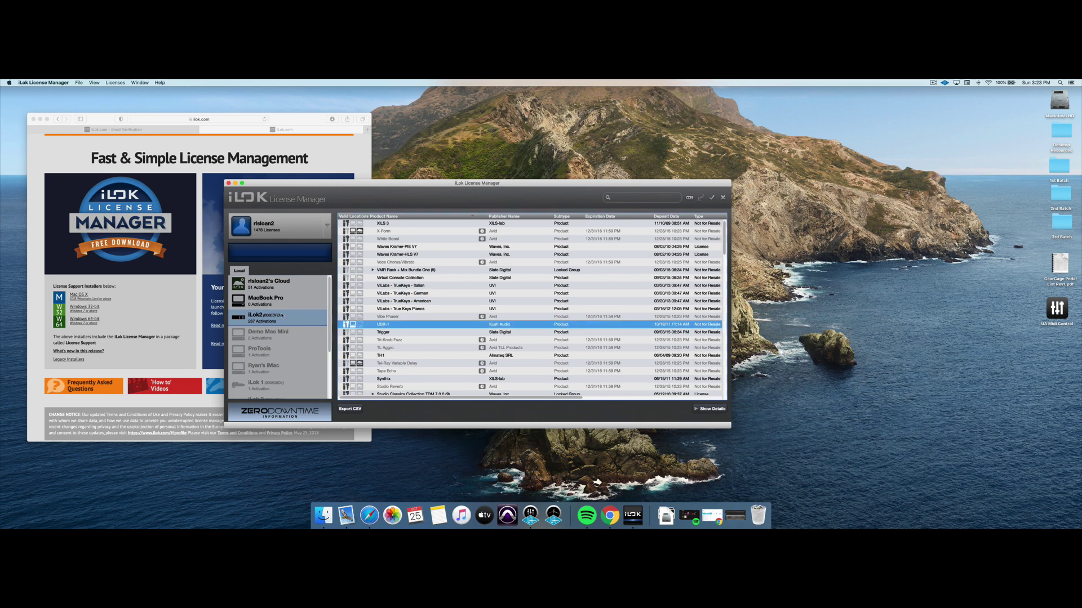